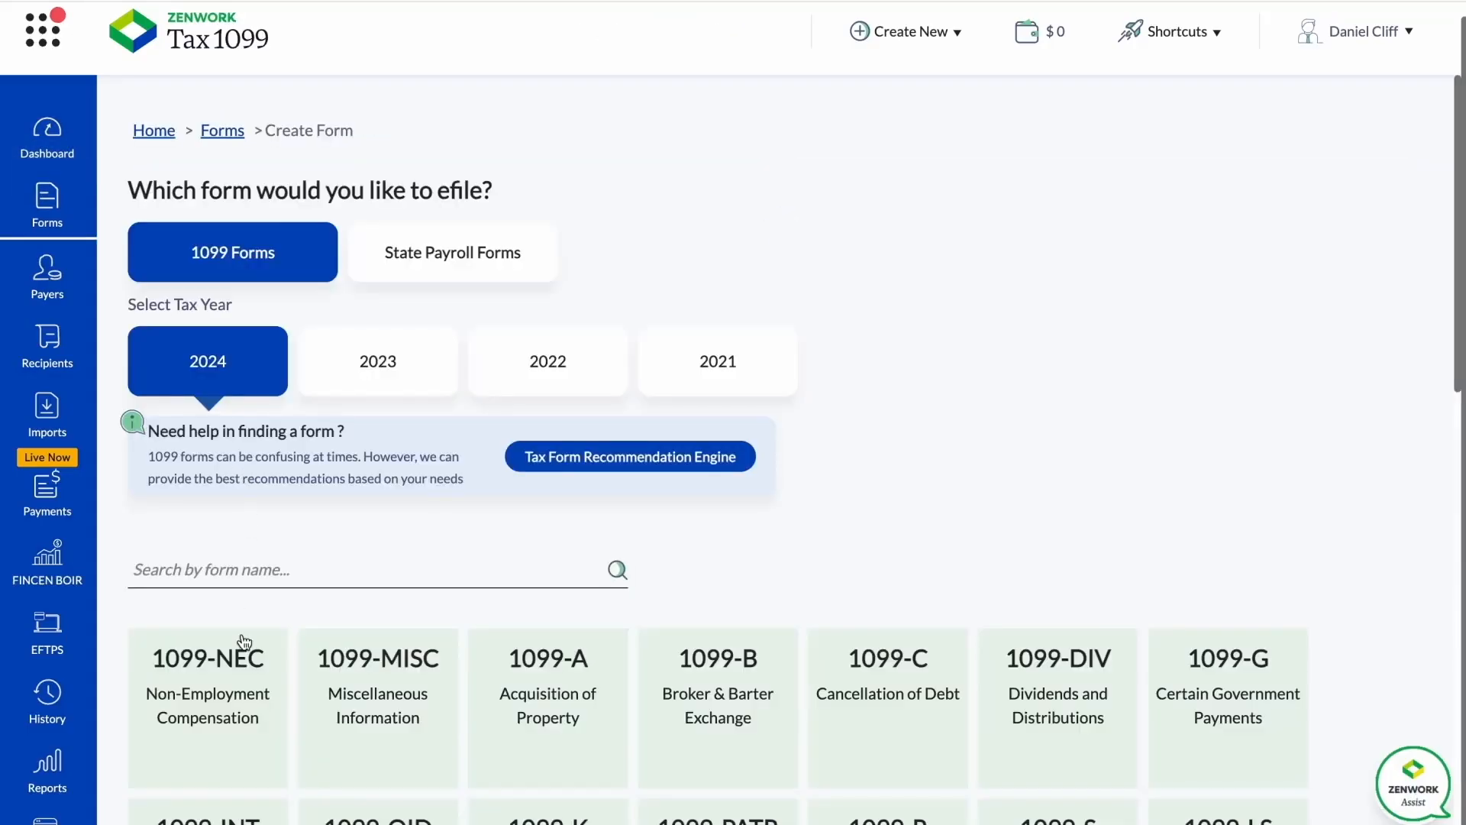
Create a 2024 Form 1099-NEC and start adding a new payer to it.
{"action": "mouse_move", "coordinate": [229, 676]}
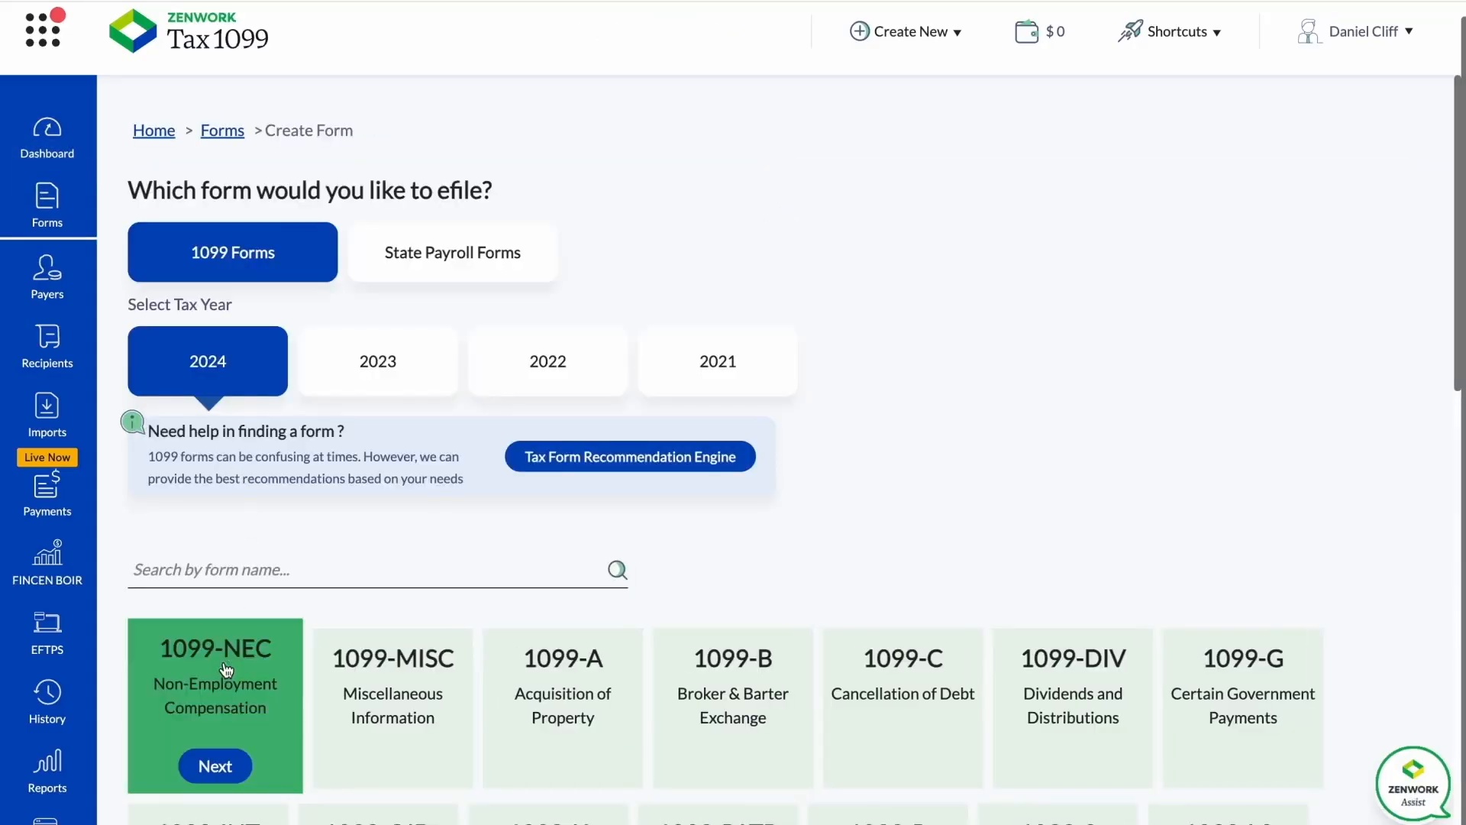
{"action": "left_click", "coordinate": [216, 767]}
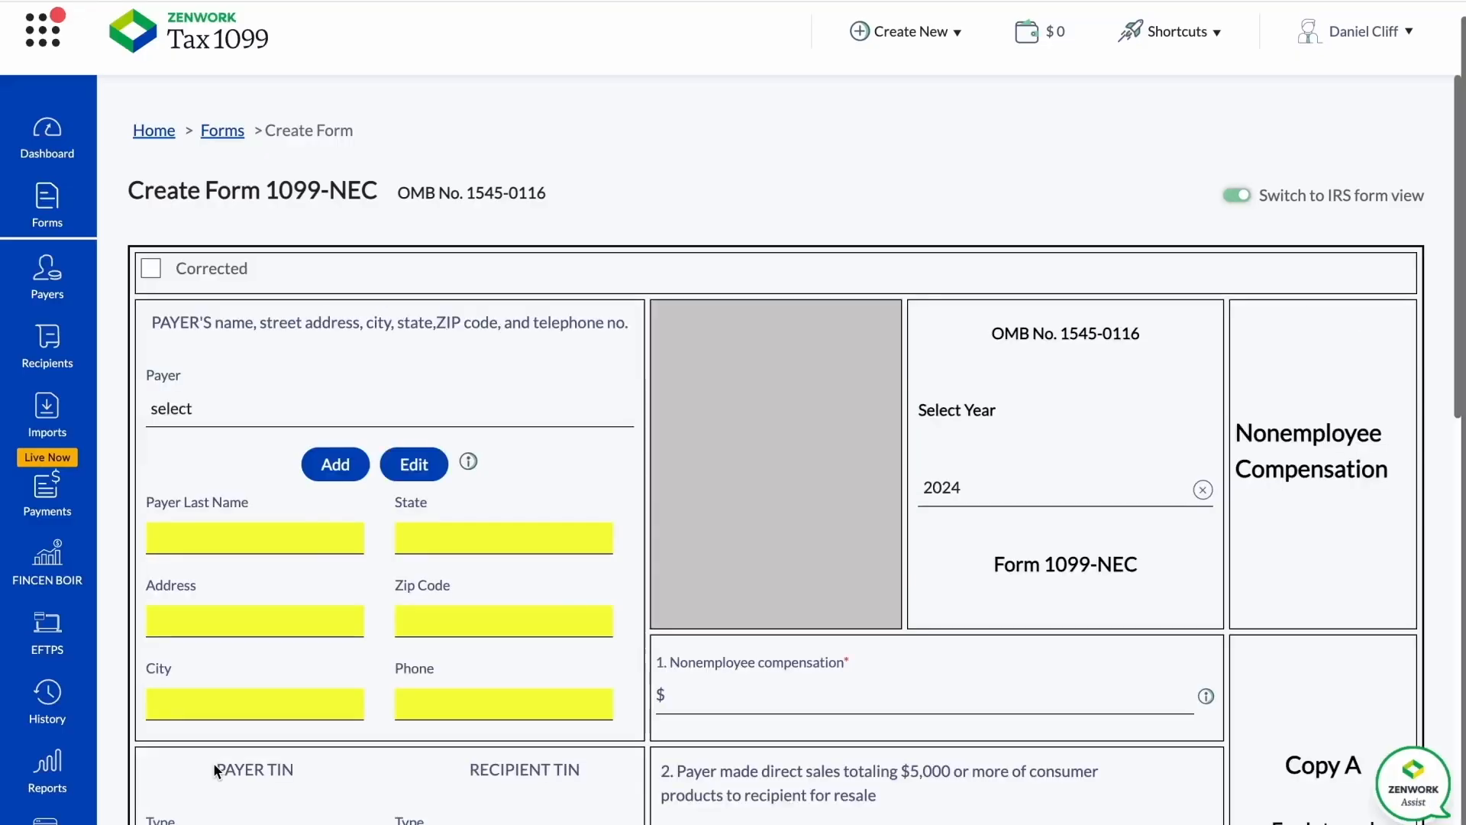
{"action": "scroll", "coordinate": [192, 395], "scroll_direction": "down", "scroll_amount": 2}
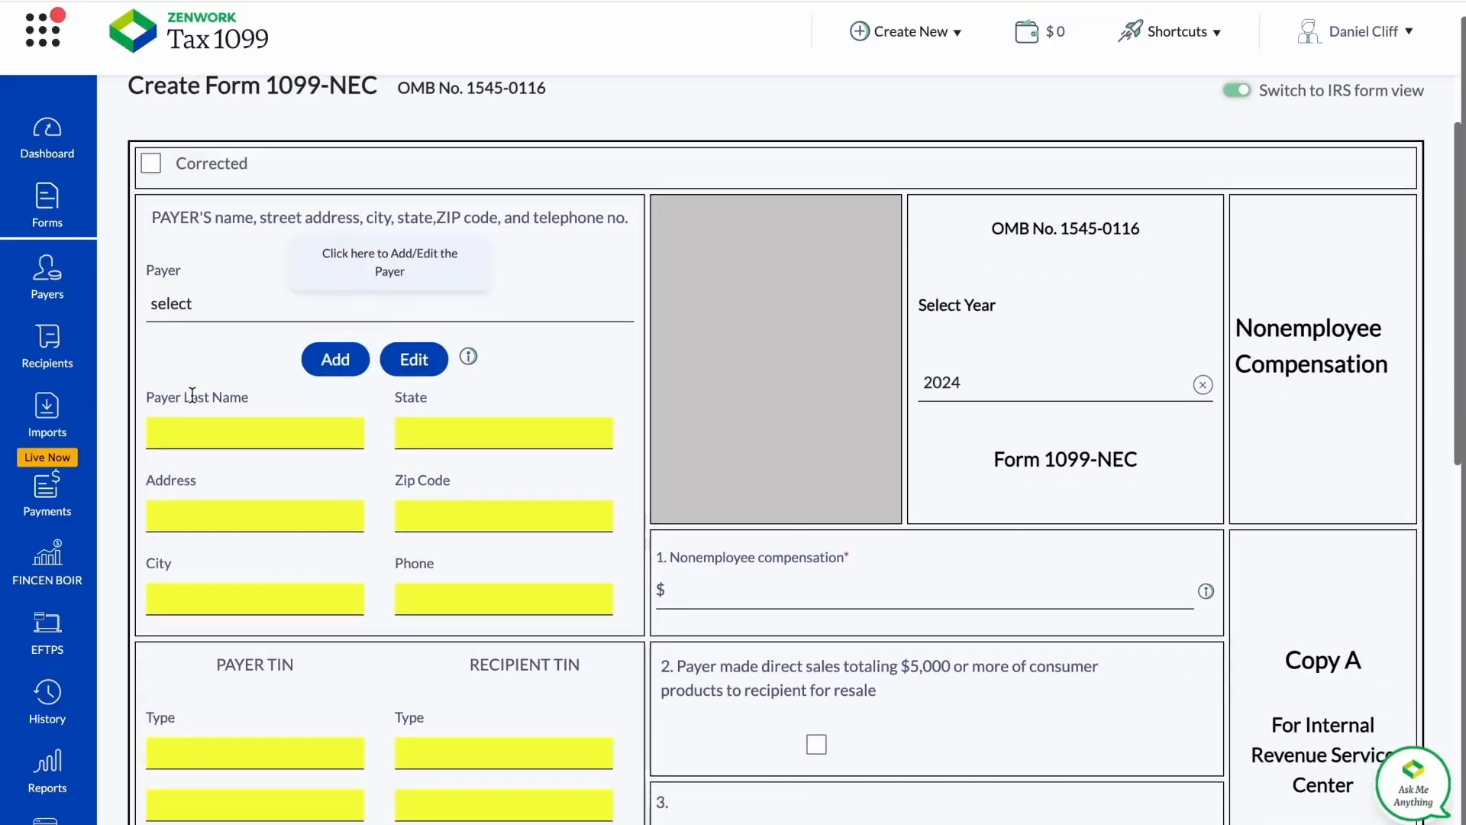
{"action": "left_click", "coordinate": [343, 360]}
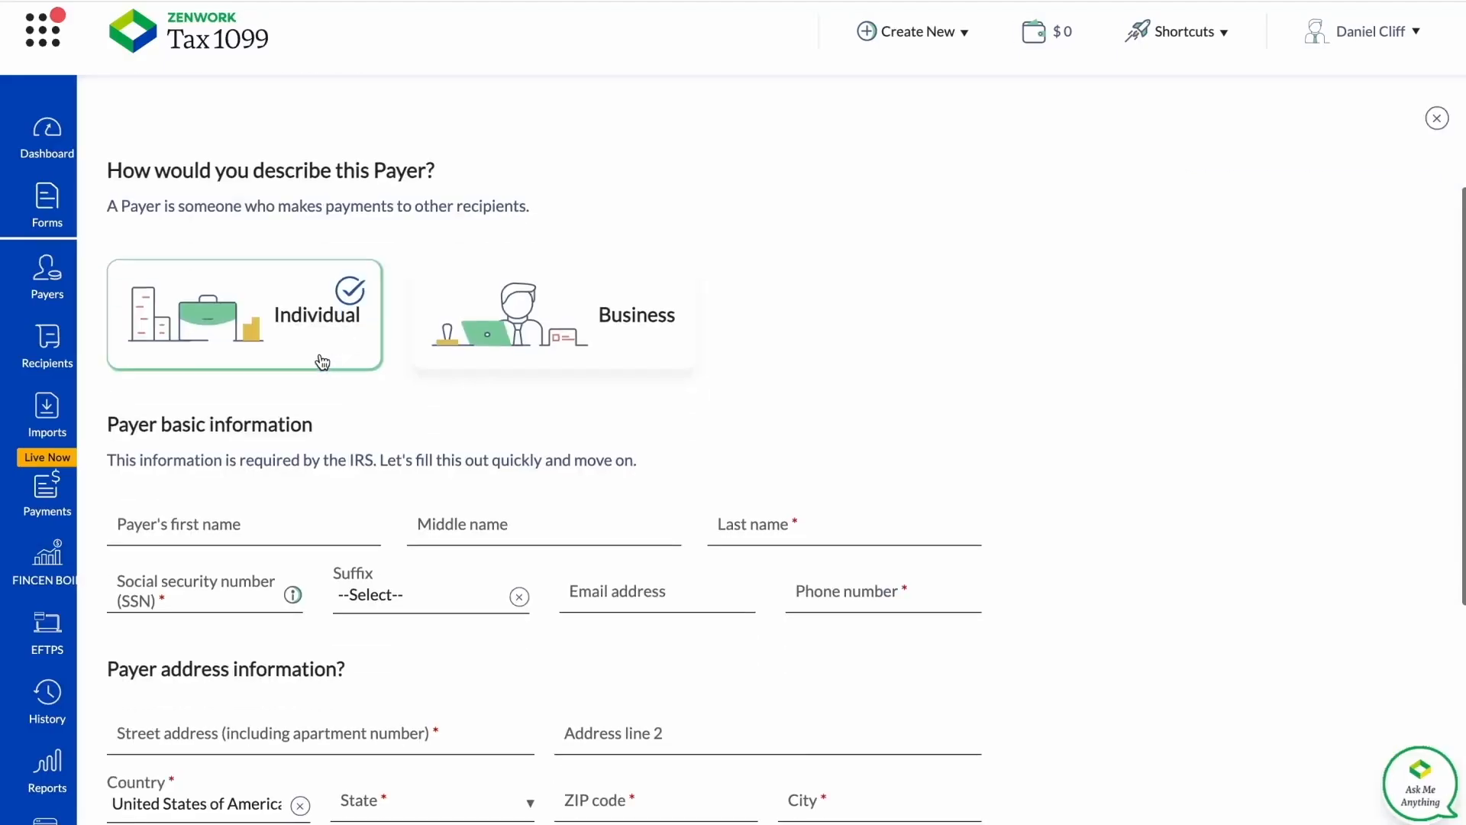
Compare the information fields offered for a Business payer and an Individual payer.
{"action": "left_click", "coordinate": [505, 330]}
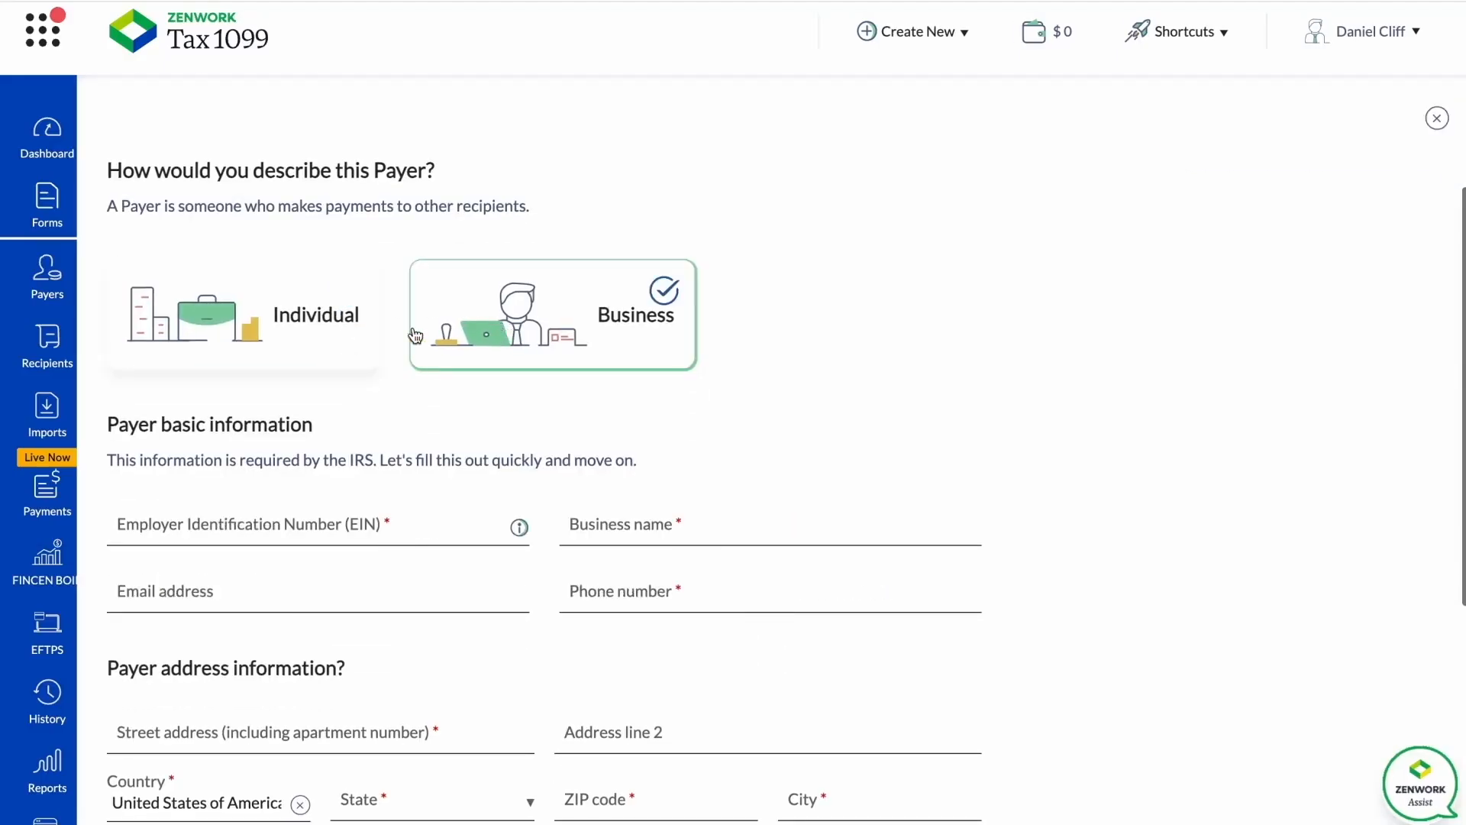
{"action": "left_click", "coordinate": [331, 337]}
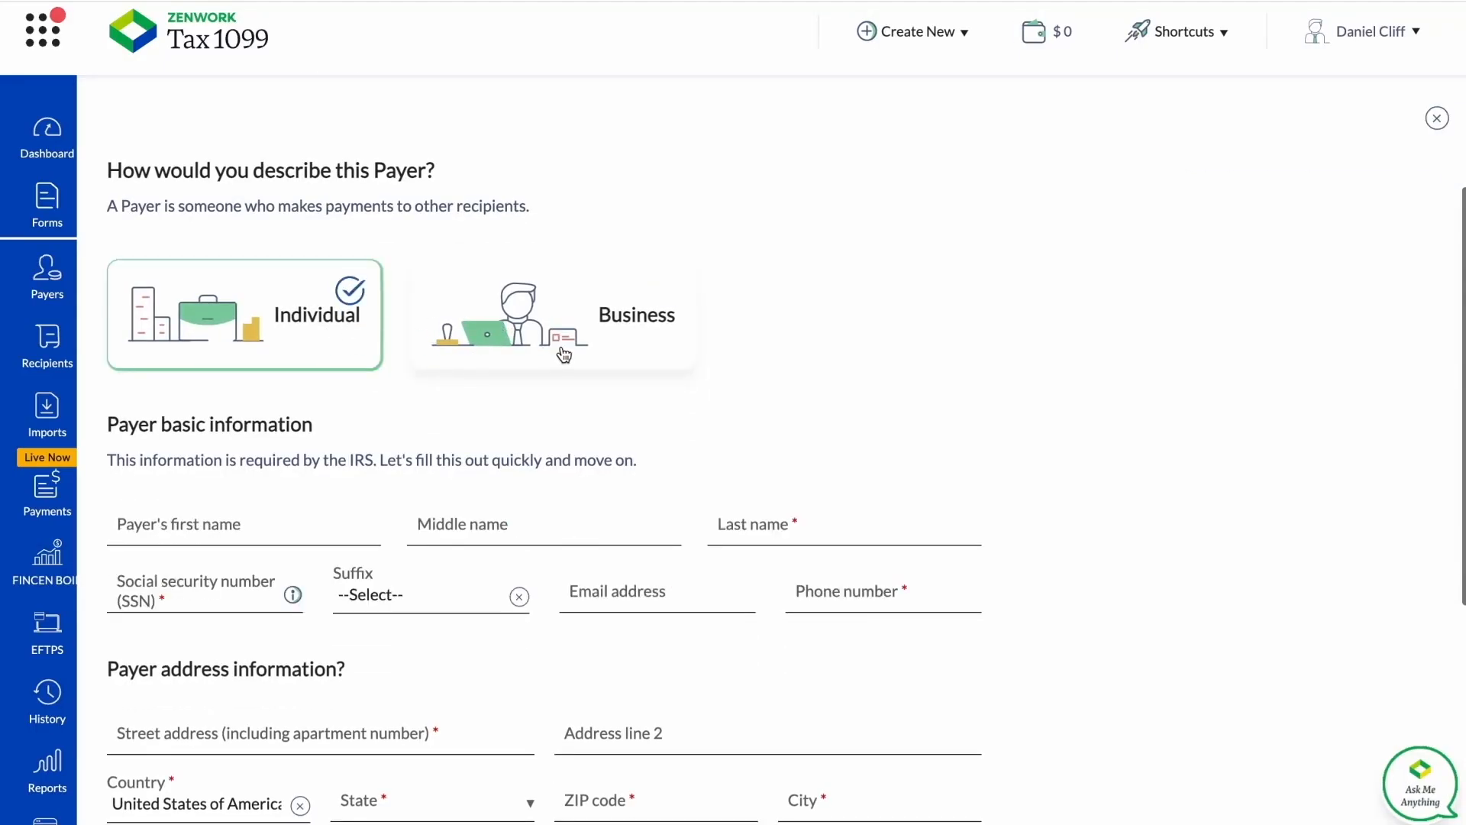
{"action": "scroll", "coordinate": [563, 432], "scroll_direction": "down", "scroll_amount": 2}
{"action": "scroll", "coordinate": [563, 436], "scroll_direction": "down", "scroll_amount": 3}
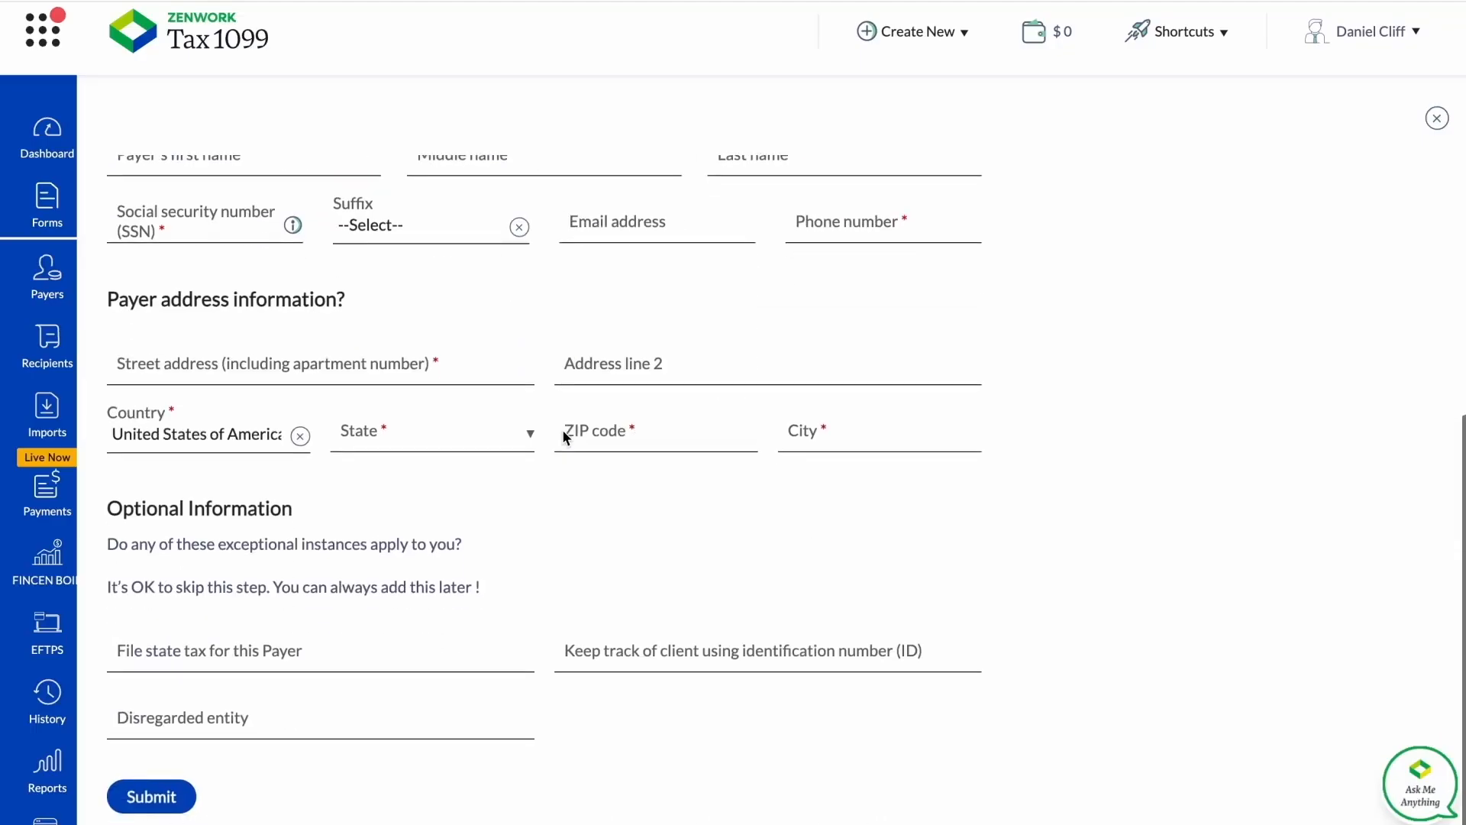
{"action": "scroll", "coordinate": [562, 429], "scroll_direction": "up", "scroll_amount": 4}
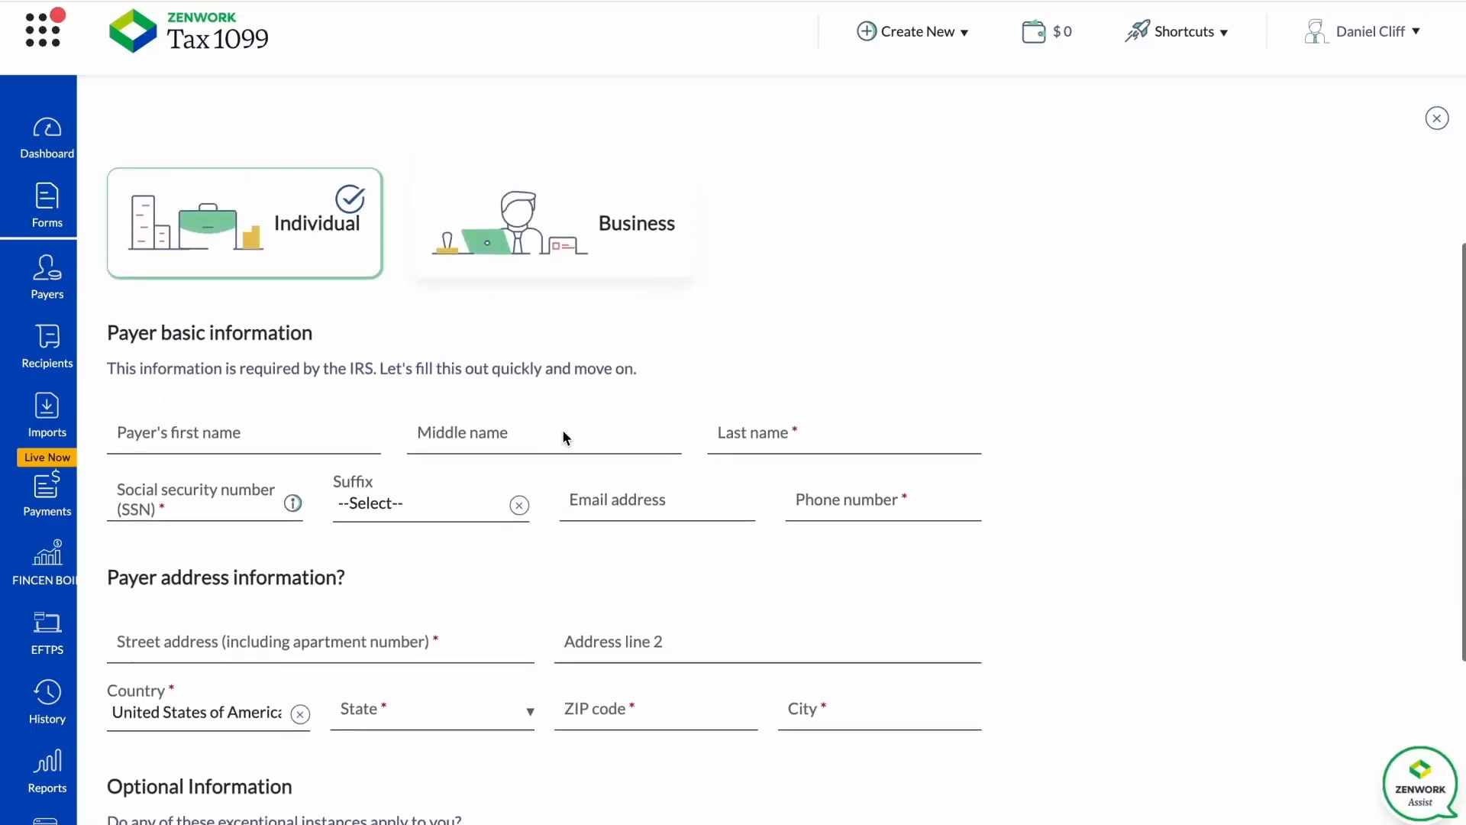
Describe the new payer as a Business.
{"action": "left_click", "coordinate": [567, 288]}
{"action": "scroll", "coordinate": [583, 409], "scroll_direction": "down", "scroll_amount": 5}
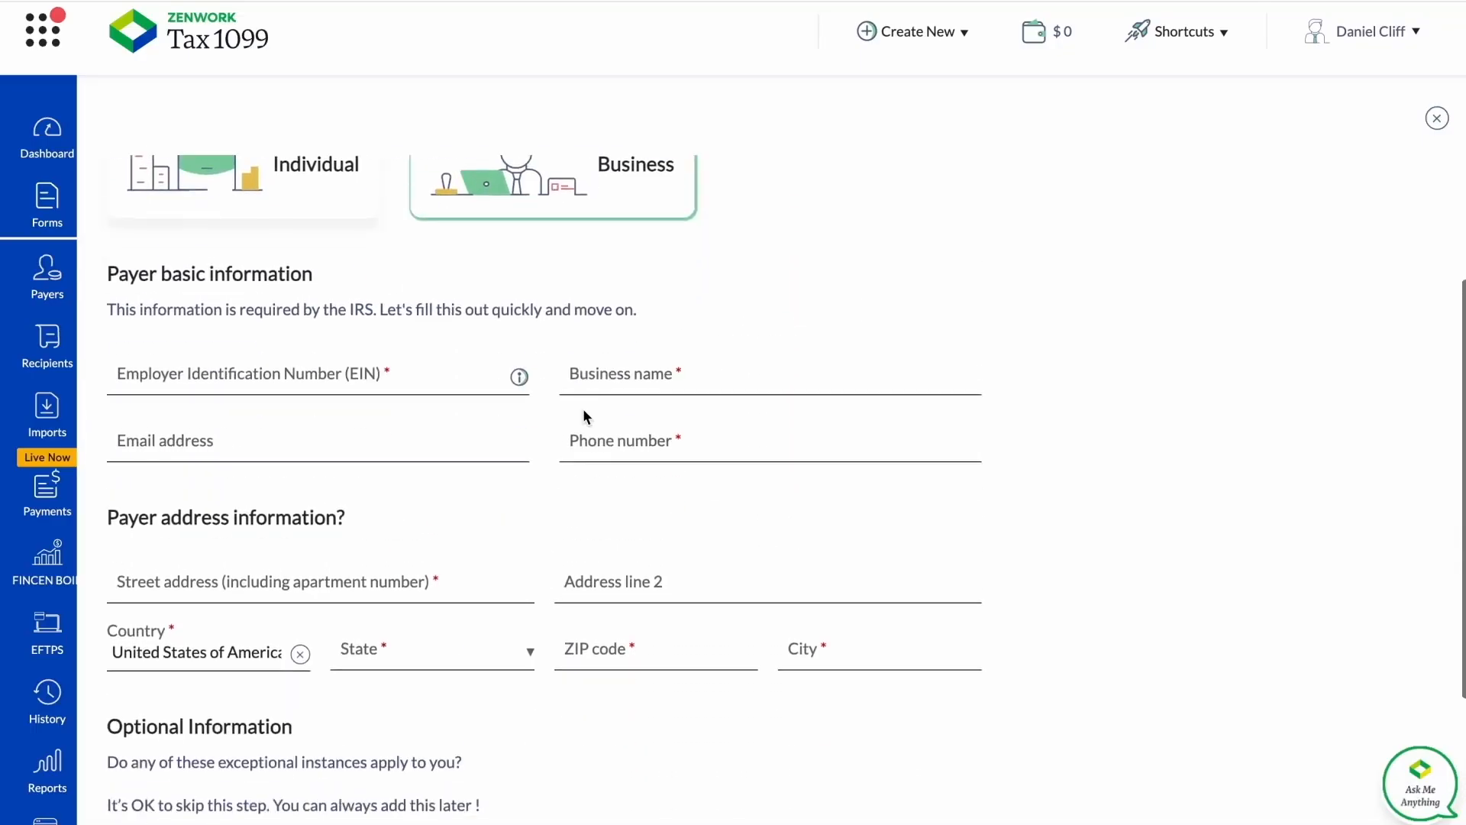
{"action": "scroll", "coordinate": [480, 397], "scroll_direction": "up", "scroll_amount": 2}
{"action": "scroll", "coordinate": [478, 391], "scroll_direction": "up", "scroll_amount": 2}
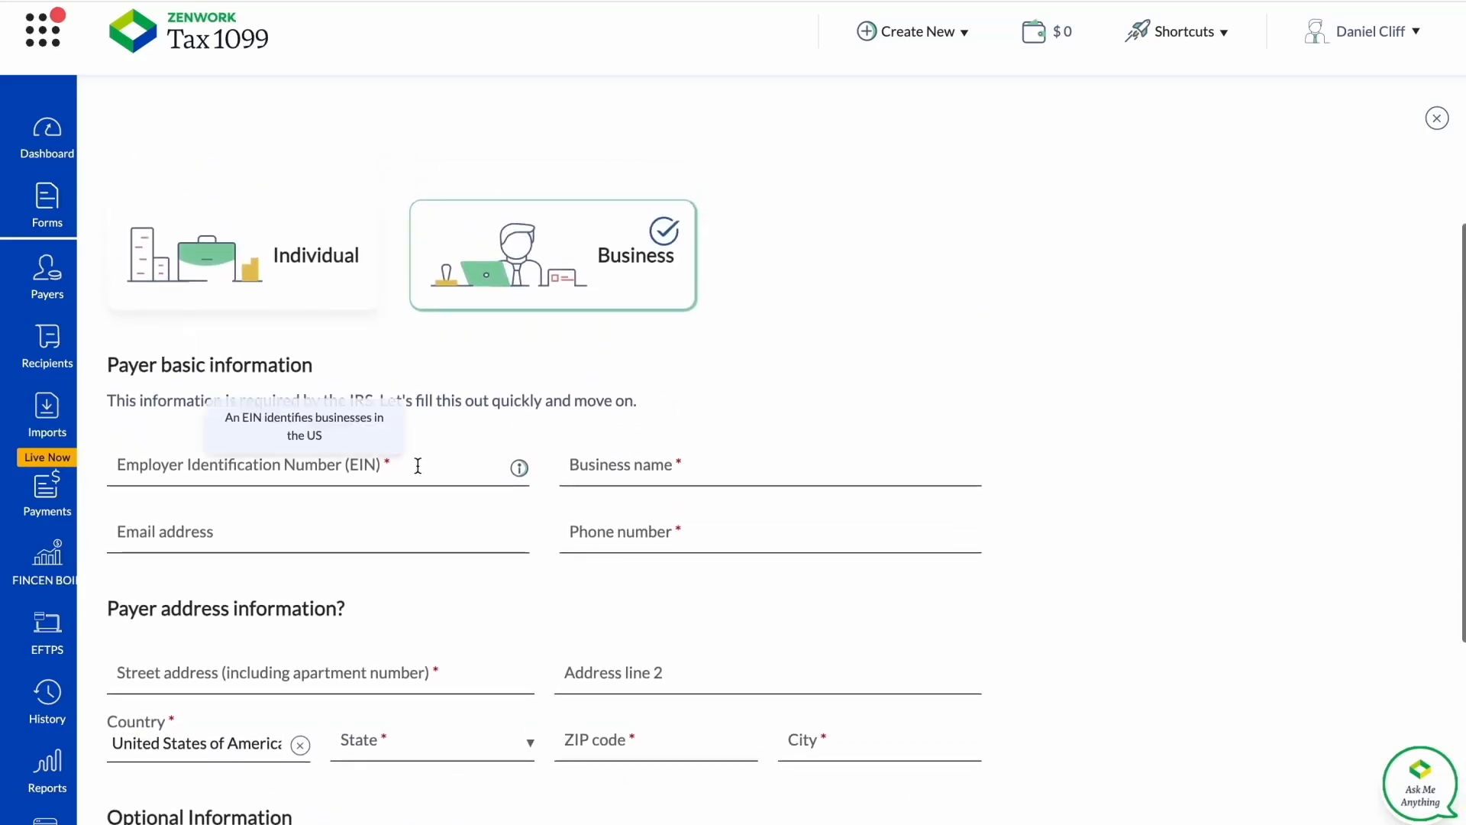
Enter the payer's Employer Identification Number and set the business name to Daniel & Co.
{"action": "left_click", "coordinate": [416, 465]}
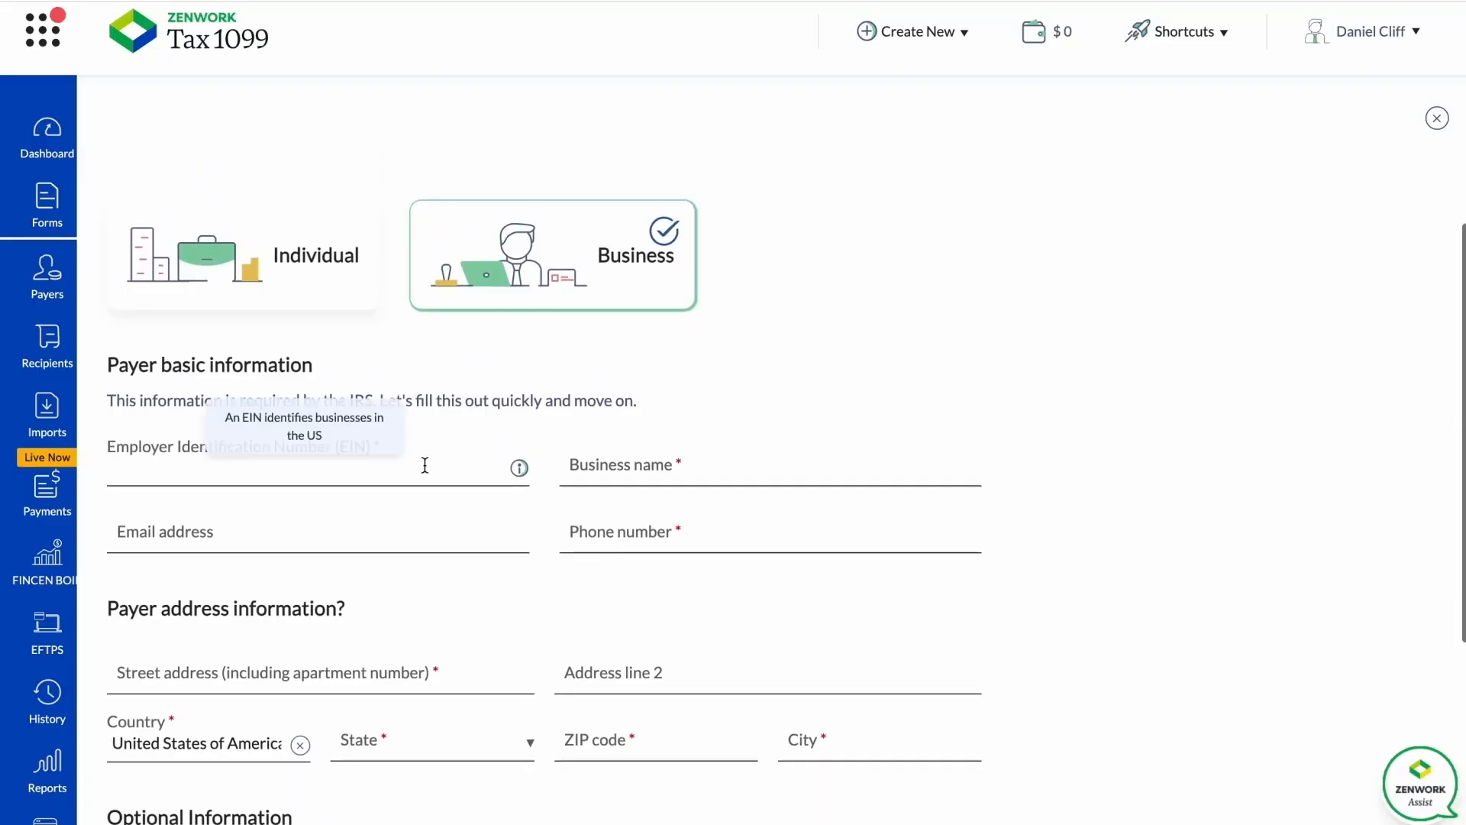
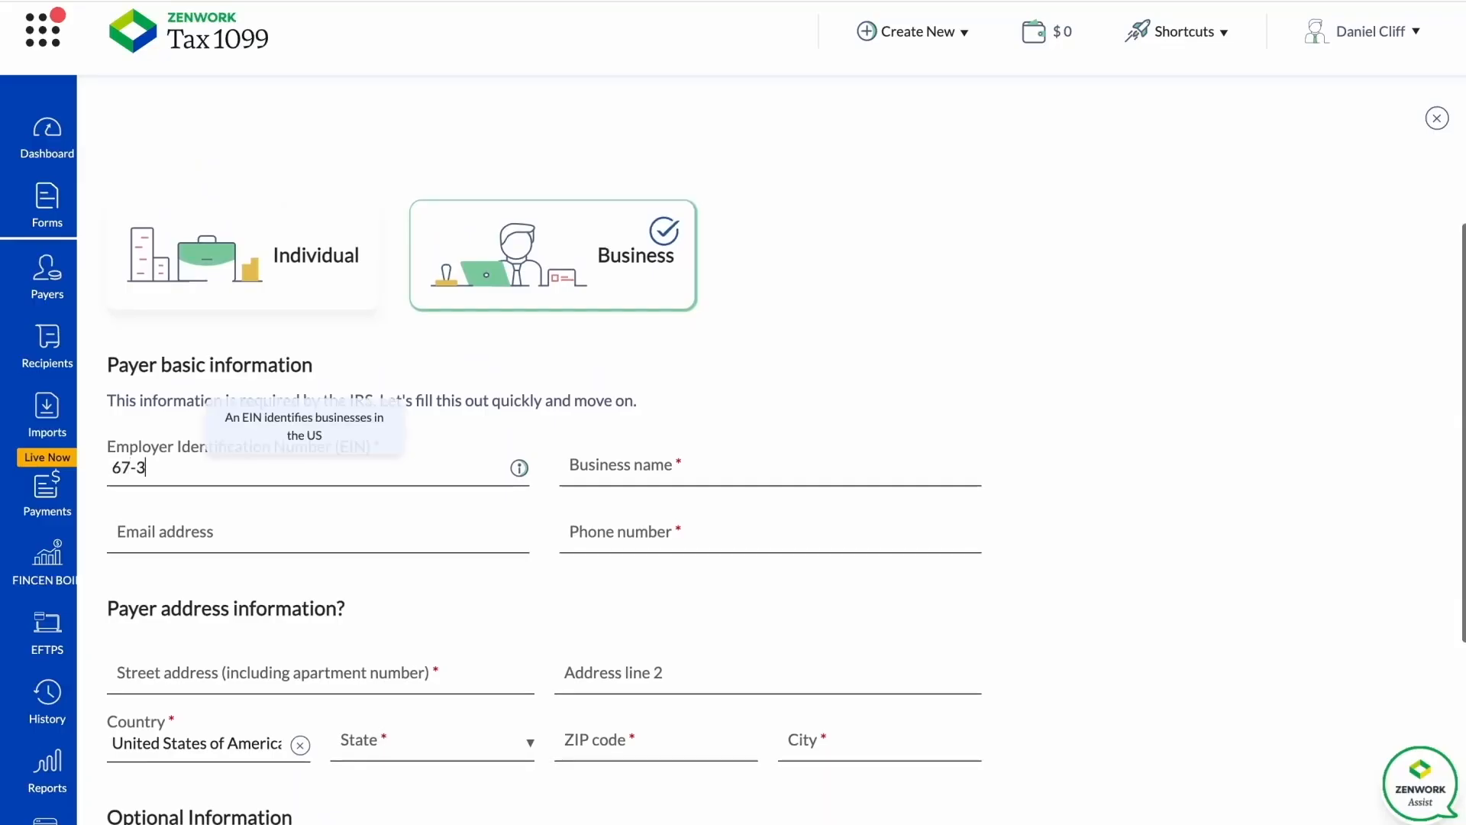
{"action": "left_click", "coordinate": [683, 482]}
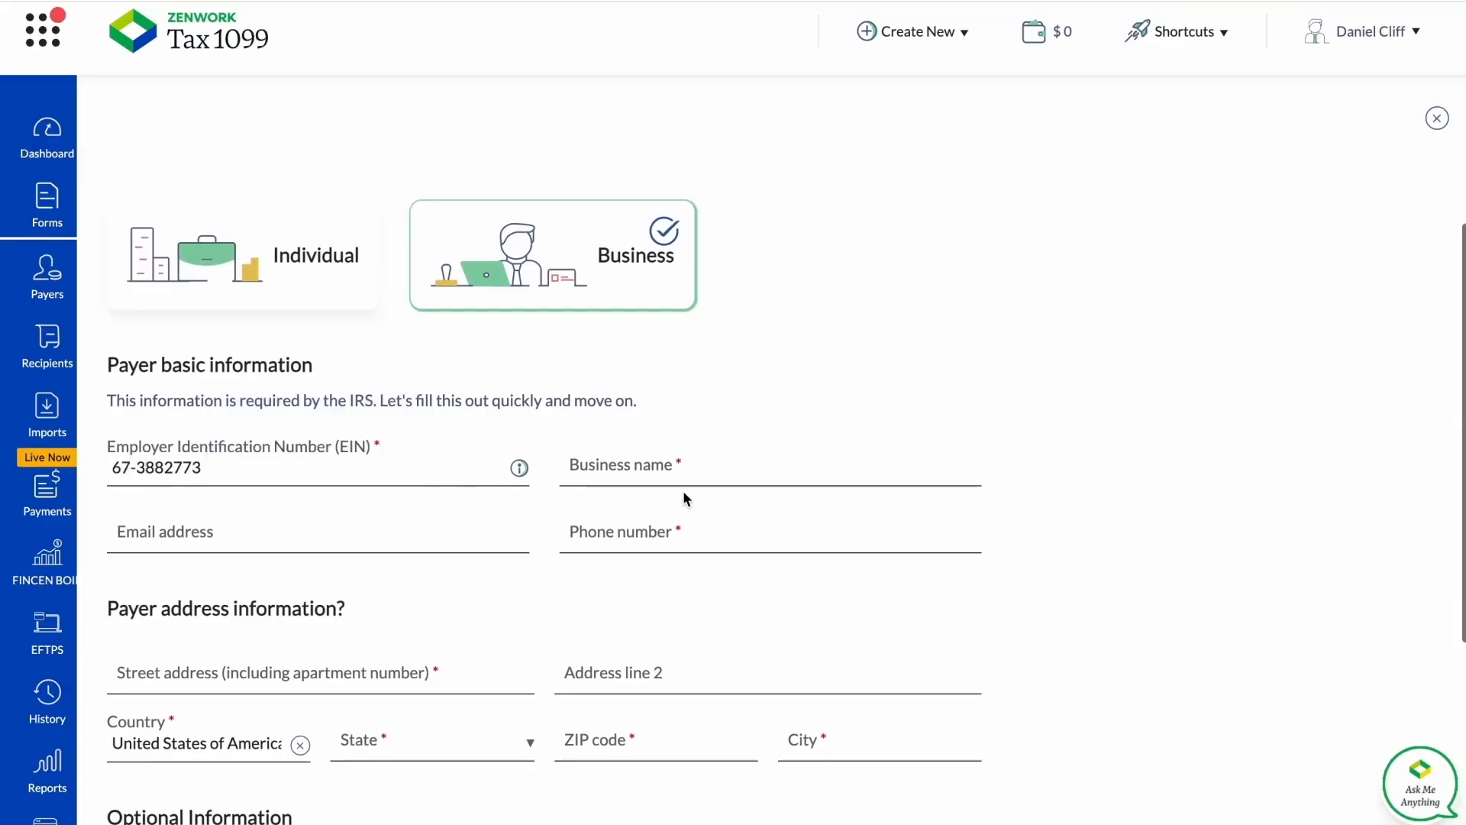
{"action": "type", "text": "Dai"}
{"action": "type", "text": "iel"}
{"action": "type", "text": " & Co"}
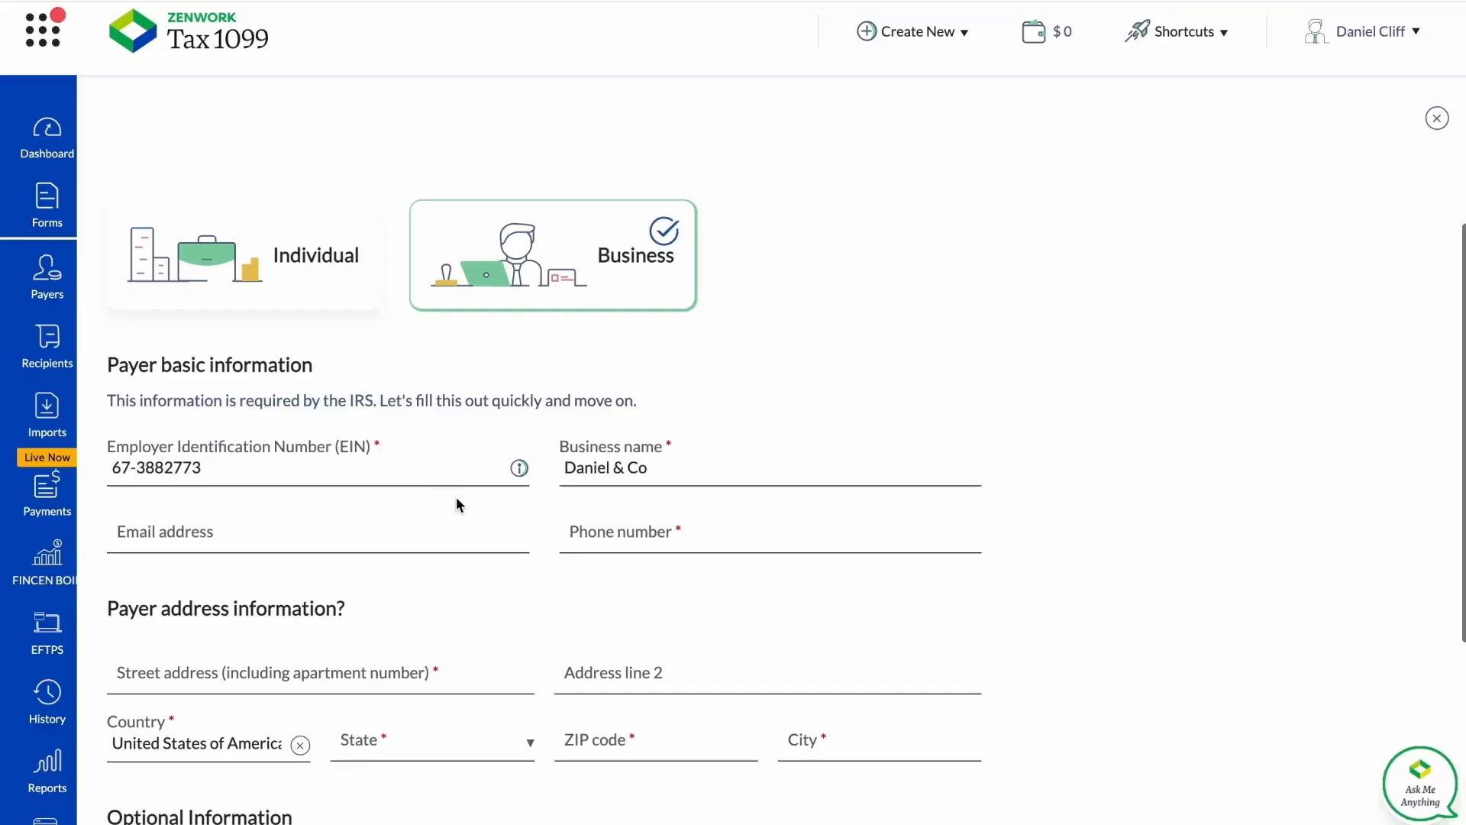
Fill in the payer's phone number in the basic information.
{"action": "left_click", "coordinate": [607, 532]}
{"action": "type", "text": "64883"}
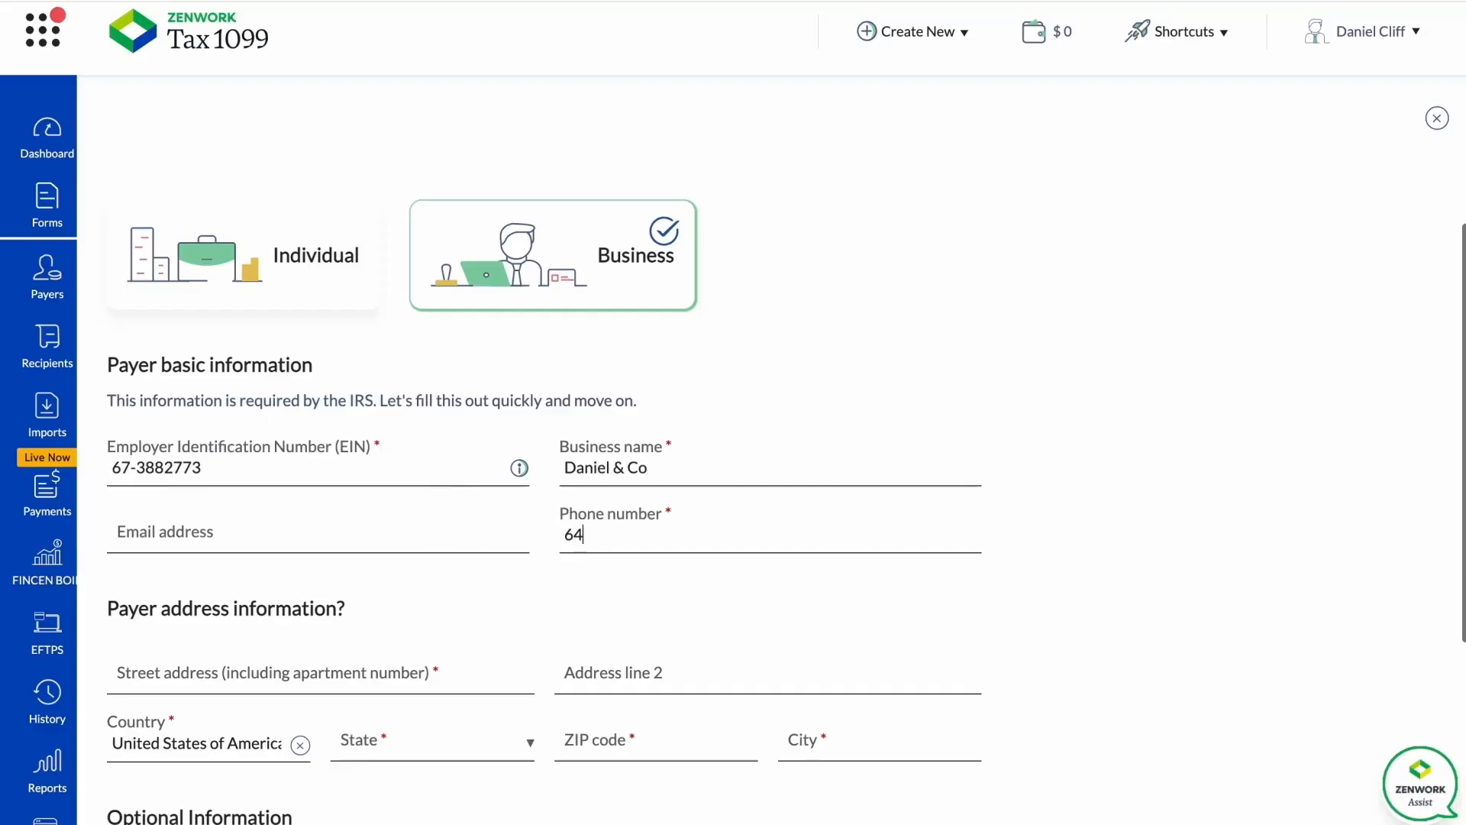
{"action": "key", "text": "BackSpace"}
{"action": "key", "text": "BackSpace"}
{"action": "key", "text": "BackSpace"}
{"action": "key", "text": "BackSpace"}
{"action": "key", "text": "BackSpace"}
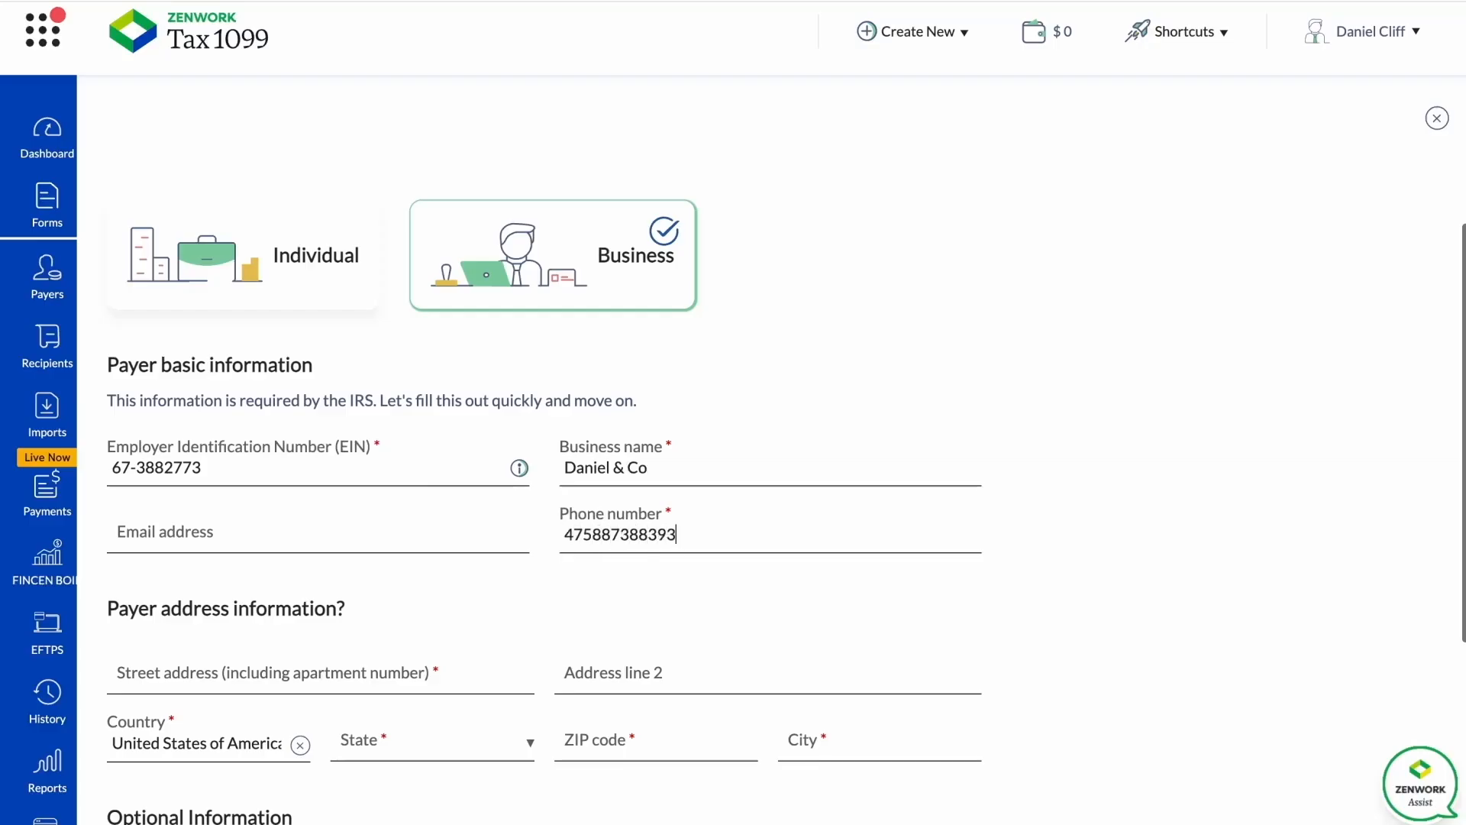
Fill in the payer's address, submit the payer, and decline saving the address in the browser.
{"action": "scroll", "coordinate": [524, 631], "scroll_direction": "down", "scroll_amount": 1}
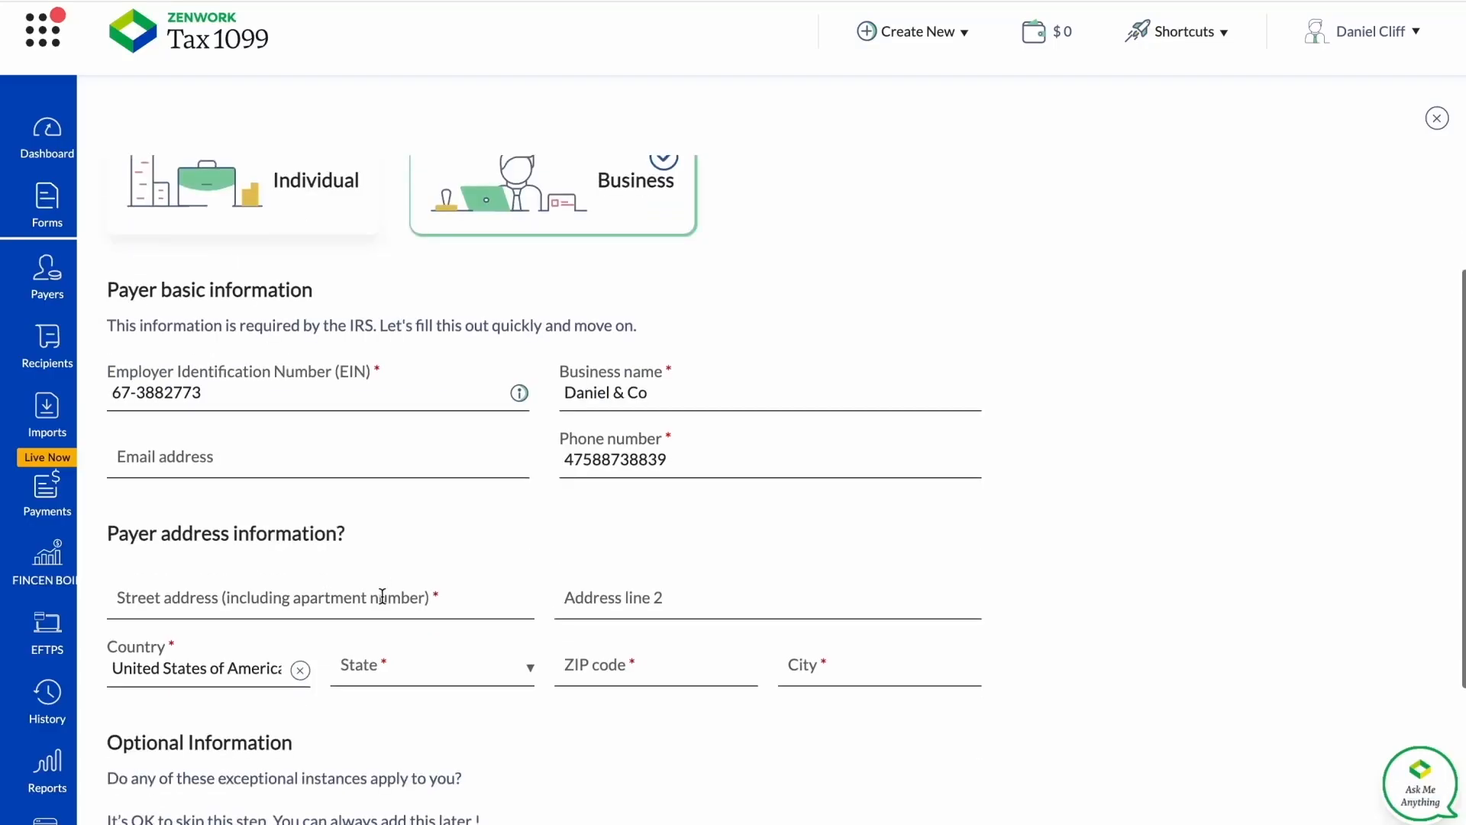
{"action": "left_click", "coordinate": [381, 598]}
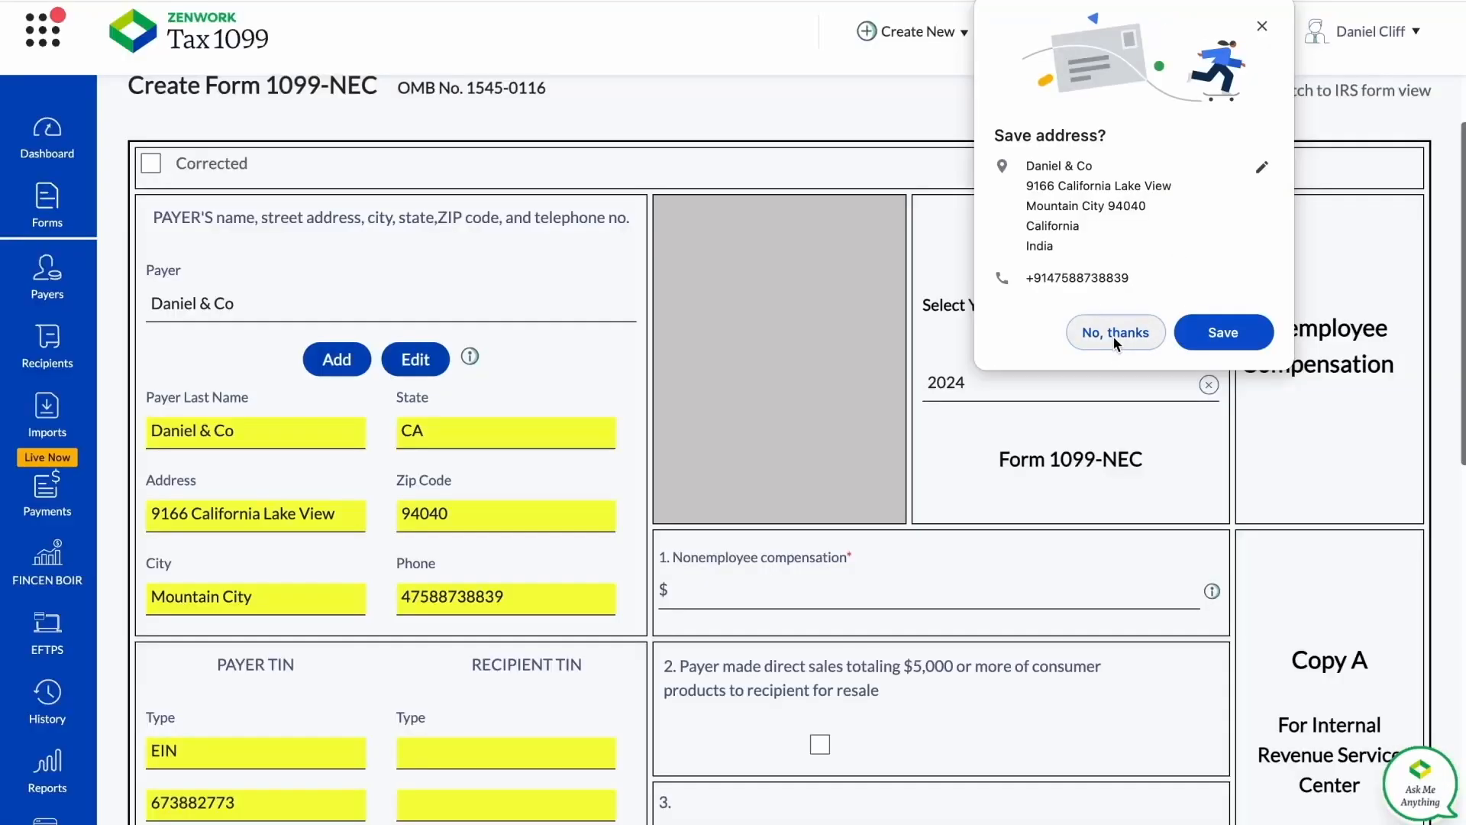
{"action": "left_click", "coordinate": [1115, 336]}
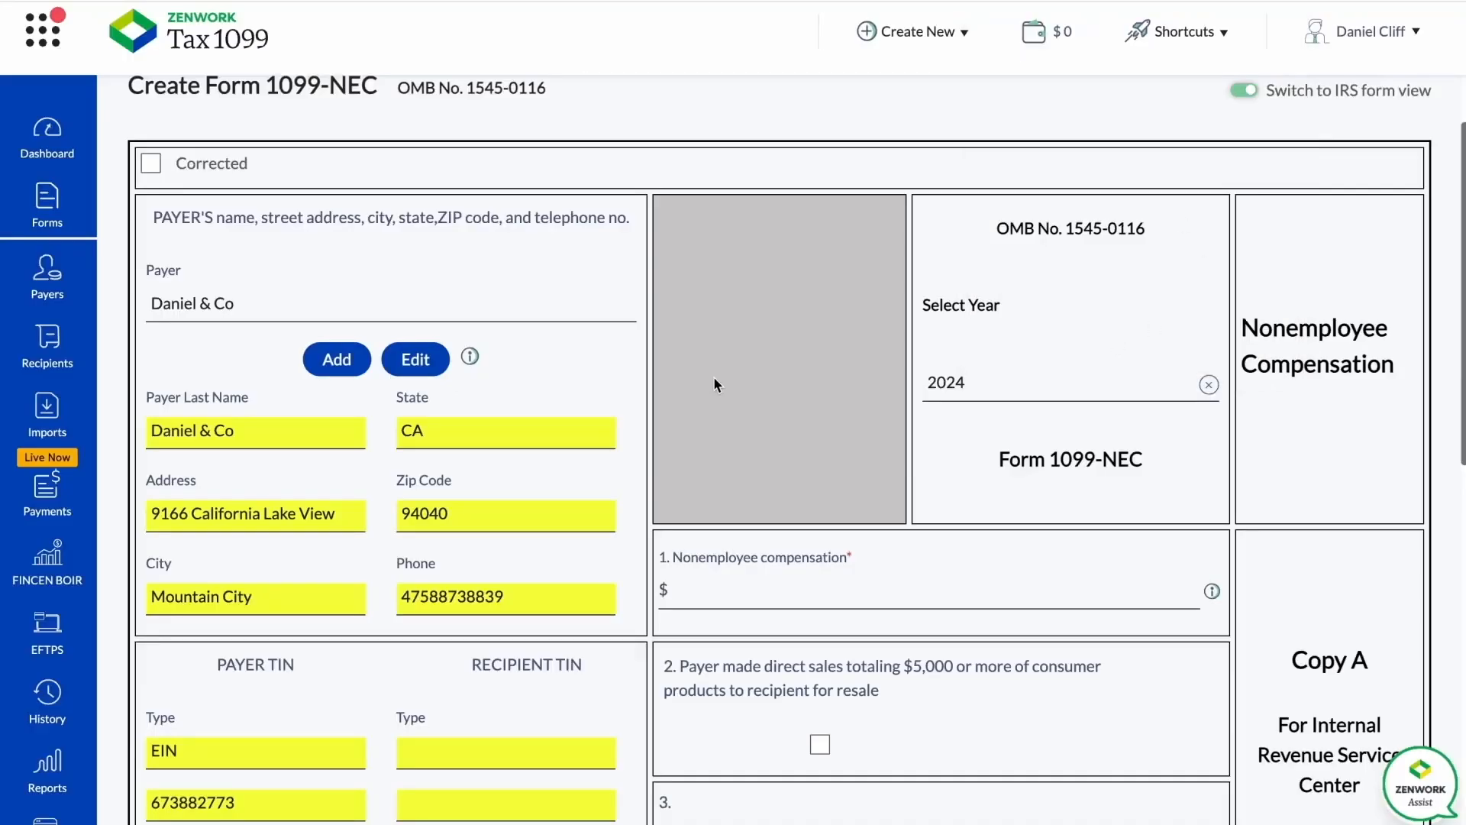
Start adding a new recipient to the 1099-NEC form.
{"action": "scroll", "coordinate": [235, 405], "scroll_direction": "down", "scroll_amount": 3}
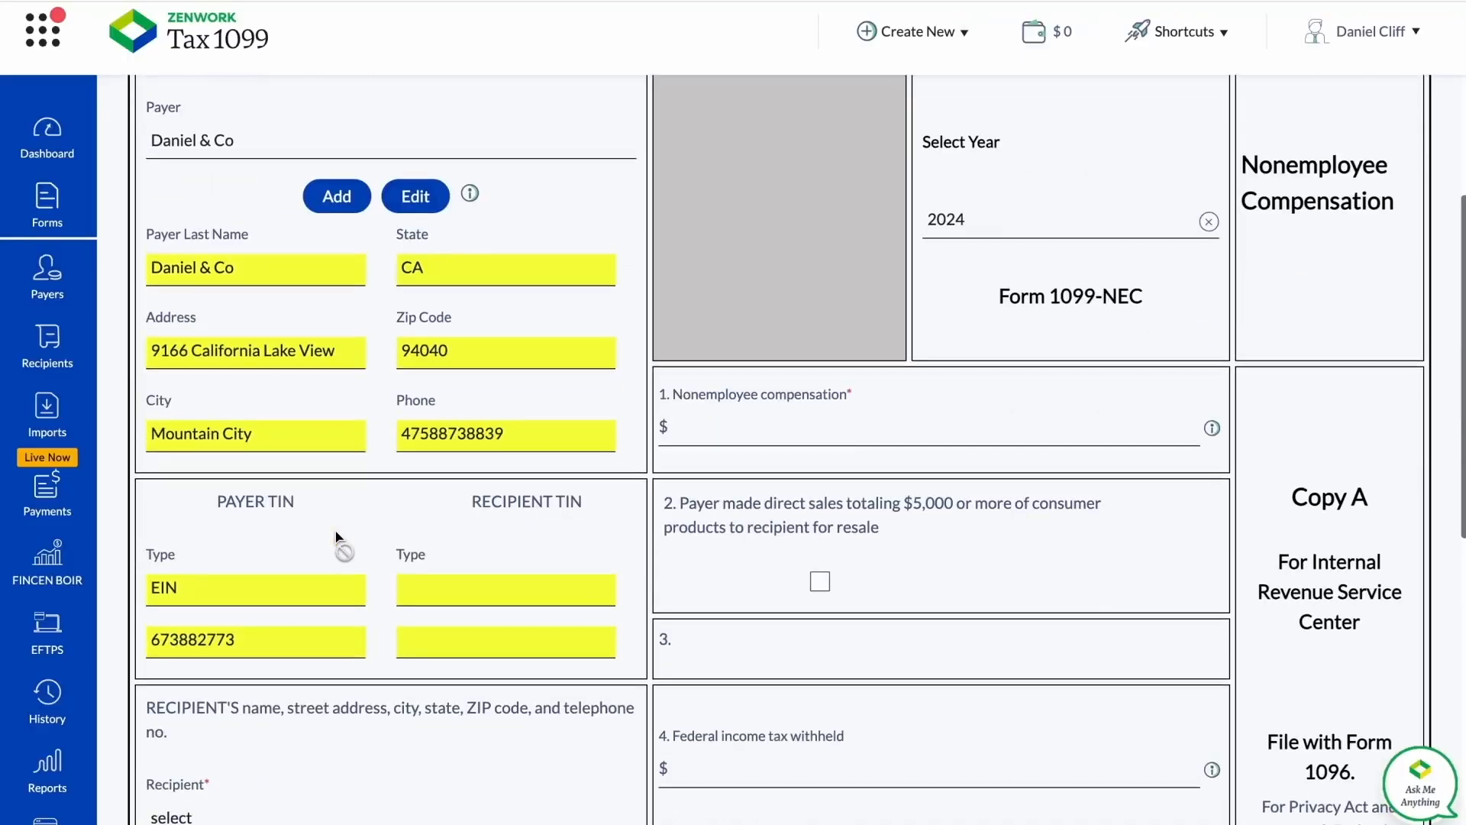
{"action": "scroll", "coordinate": [393, 566], "scroll_direction": "down", "scroll_amount": 1}
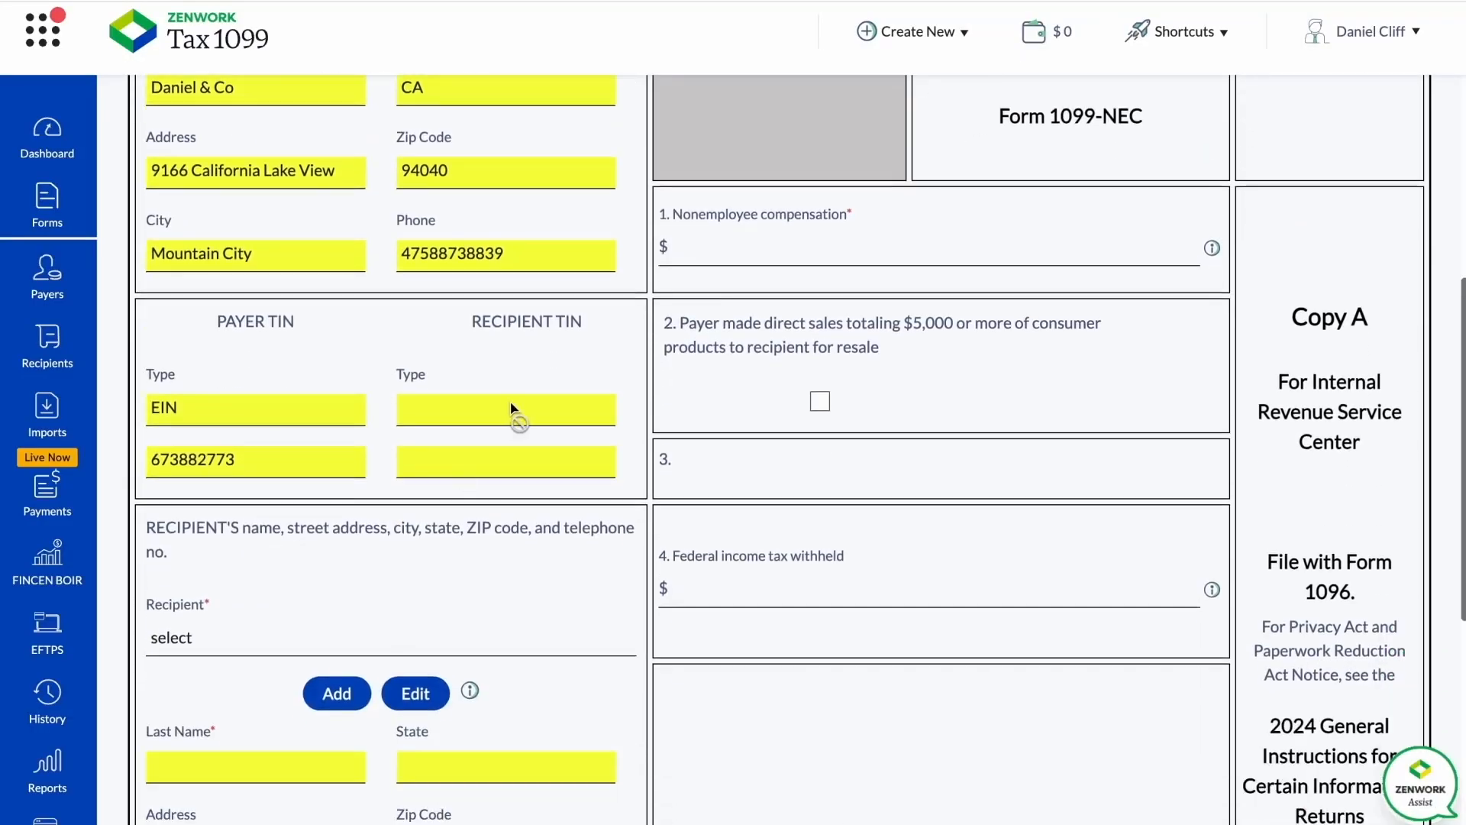
{"action": "scroll", "coordinate": [522, 465], "scroll_direction": "down", "scroll_amount": 2}
{"action": "scroll", "coordinate": [520, 460], "scroll_direction": "down", "scroll_amount": 1}
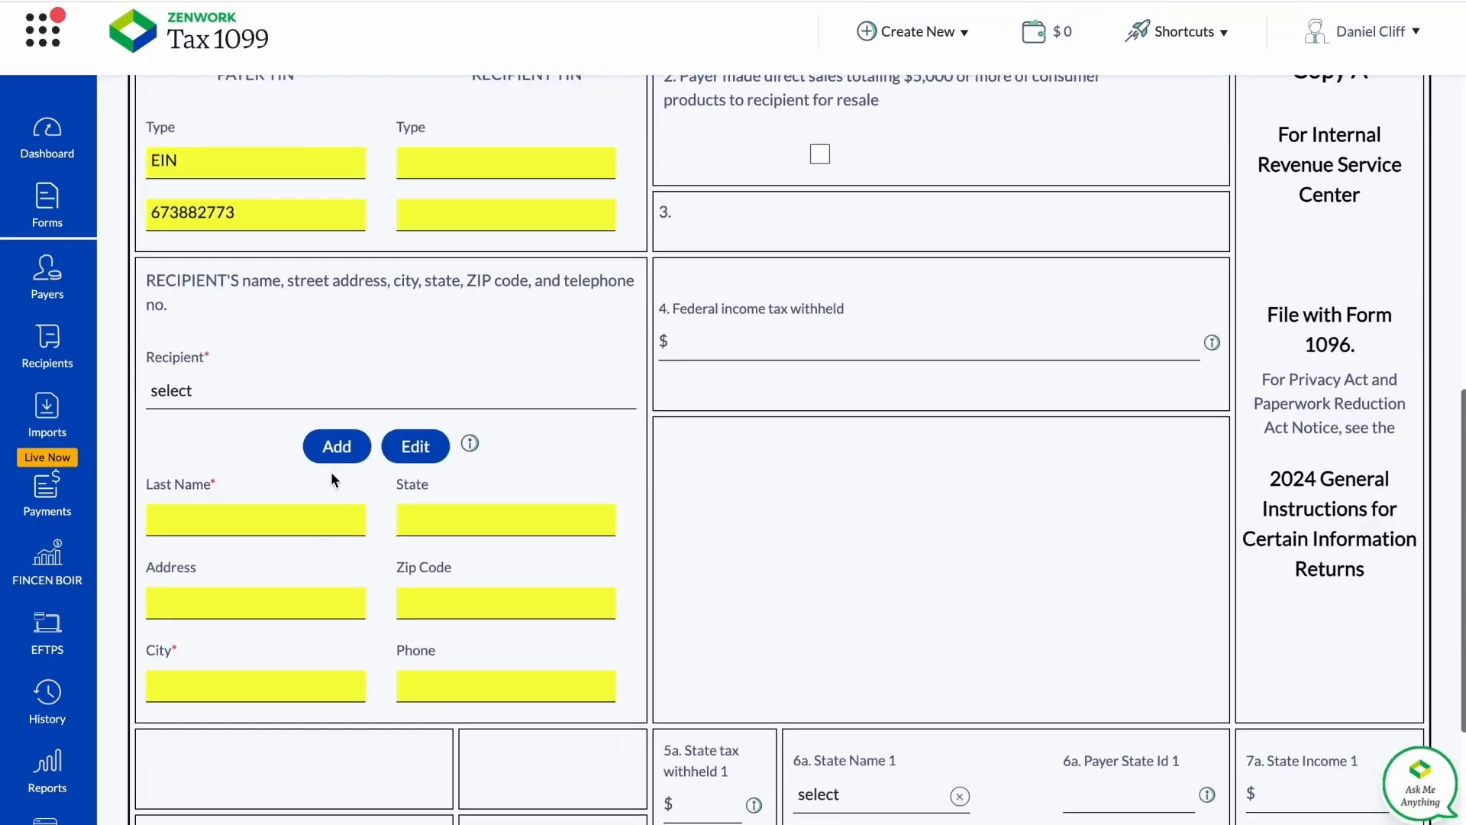
{"action": "scroll", "coordinate": [331, 468], "scroll_direction": "down", "scroll_amount": 1}
{"action": "left_click", "coordinate": [325, 403]}
Compare the recipient fields for Business and Individual, leaving the recipient described as Individual.
{"action": "scroll", "coordinate": [437, 506], "scroll_direction": "down", "scroll_amount": 2}
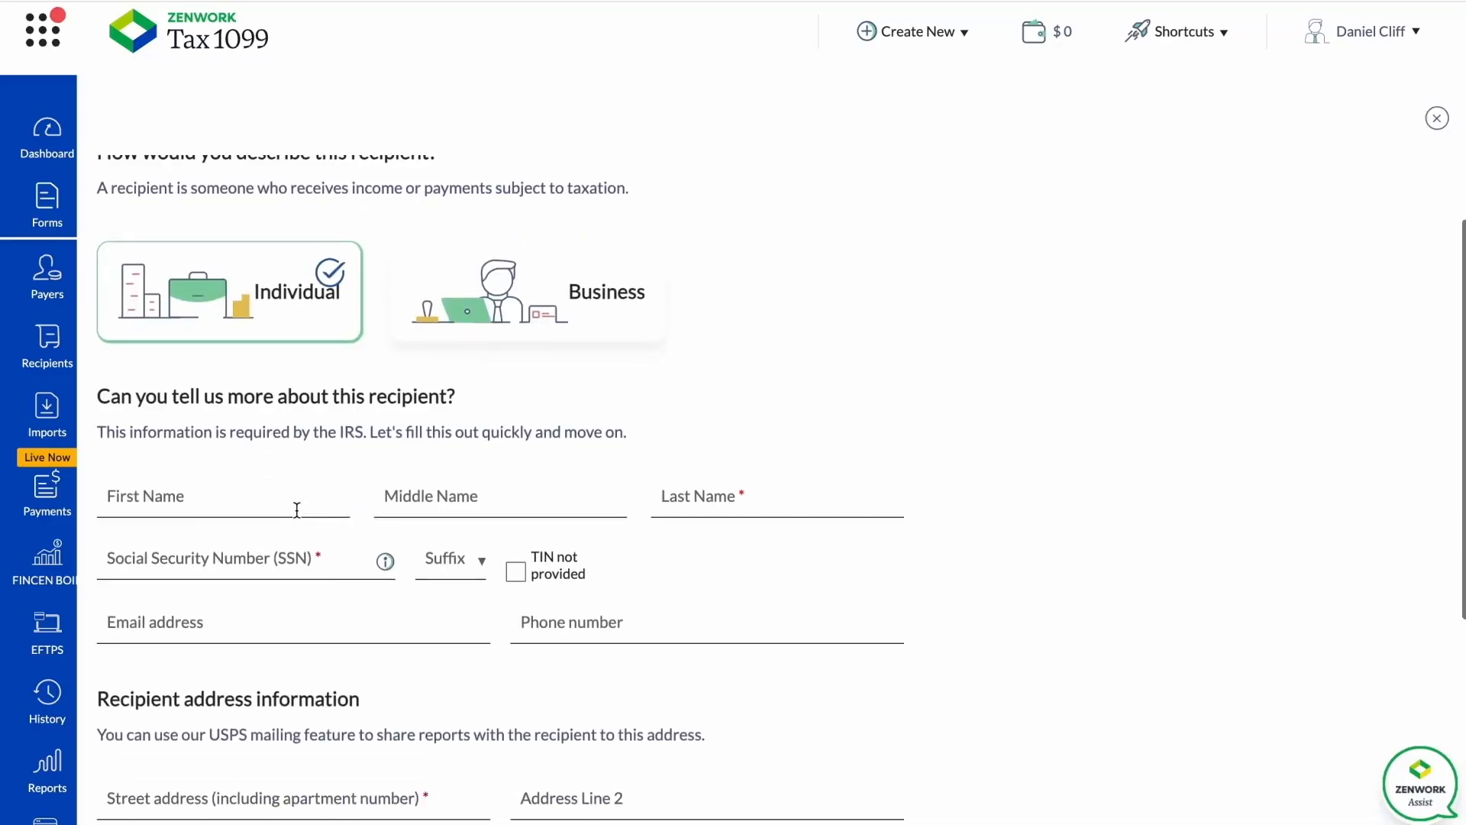
{"action": "left_click", "coordinate": [491, 302]}
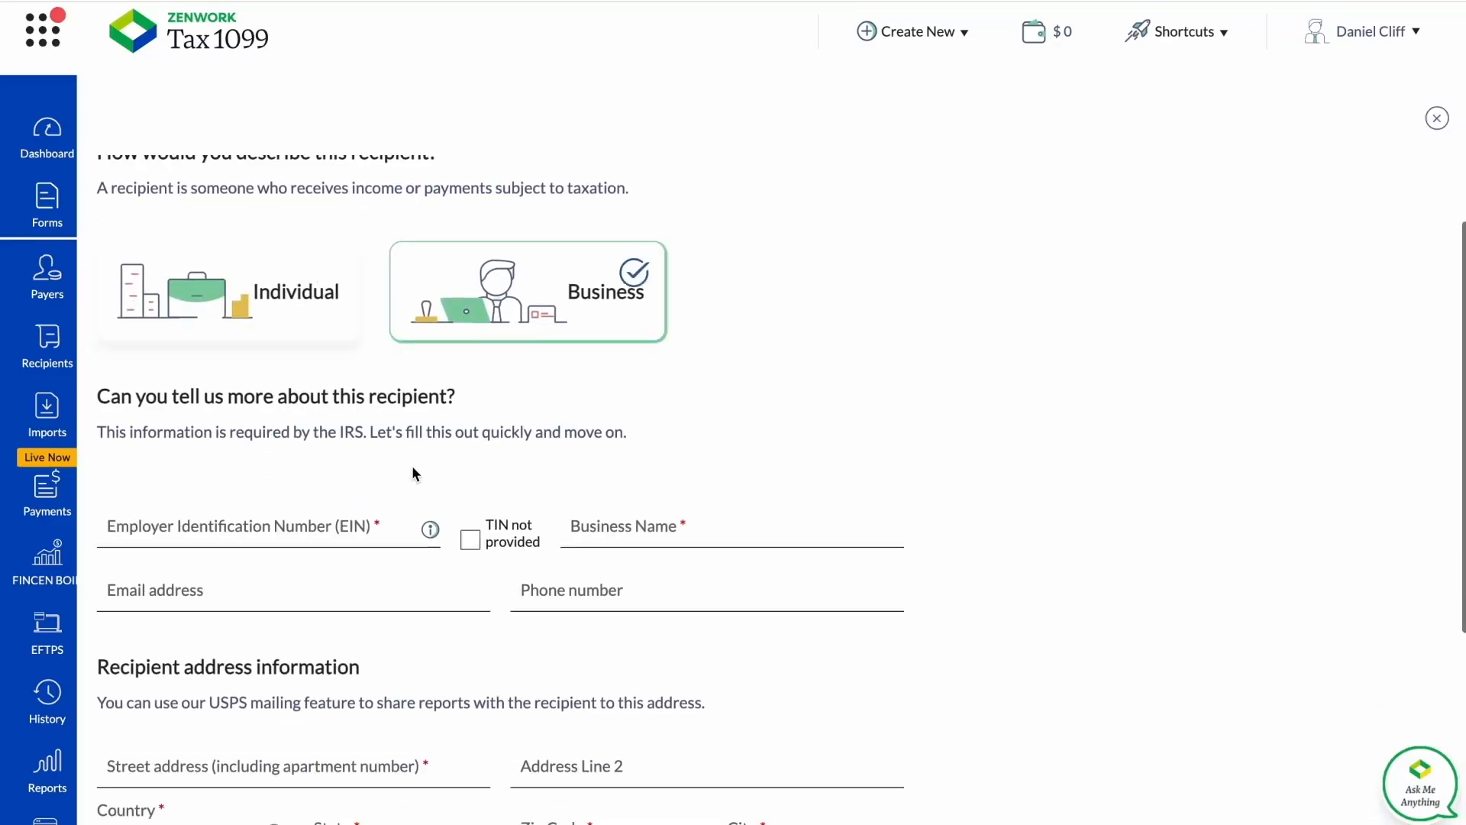
{"action": "scroll", "coordinate": [411, 466], "scroll_direction": "down", "scroll_amount": 1}
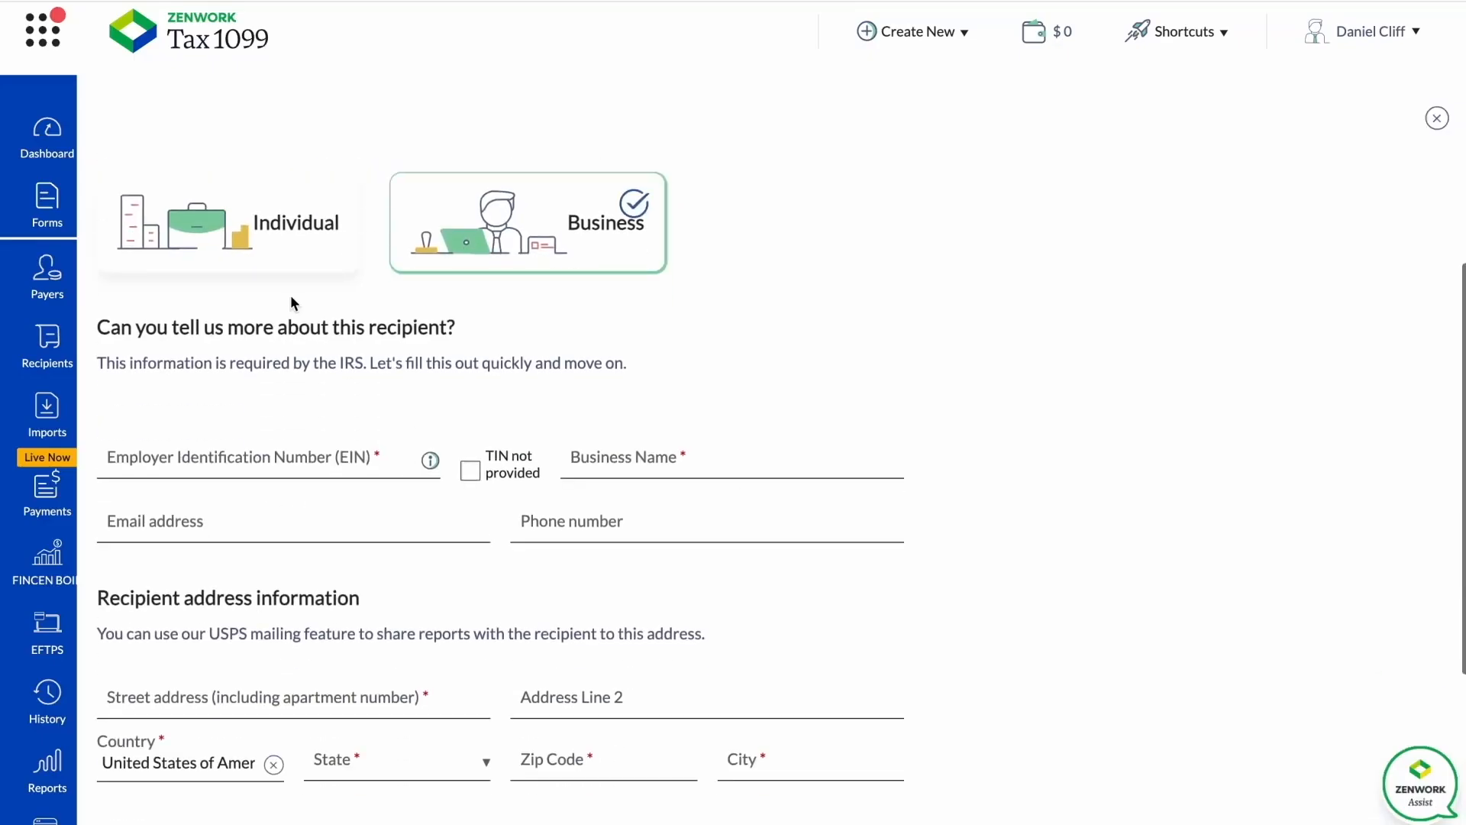
{"action": "left_click", "coordinate": [297, 252]}
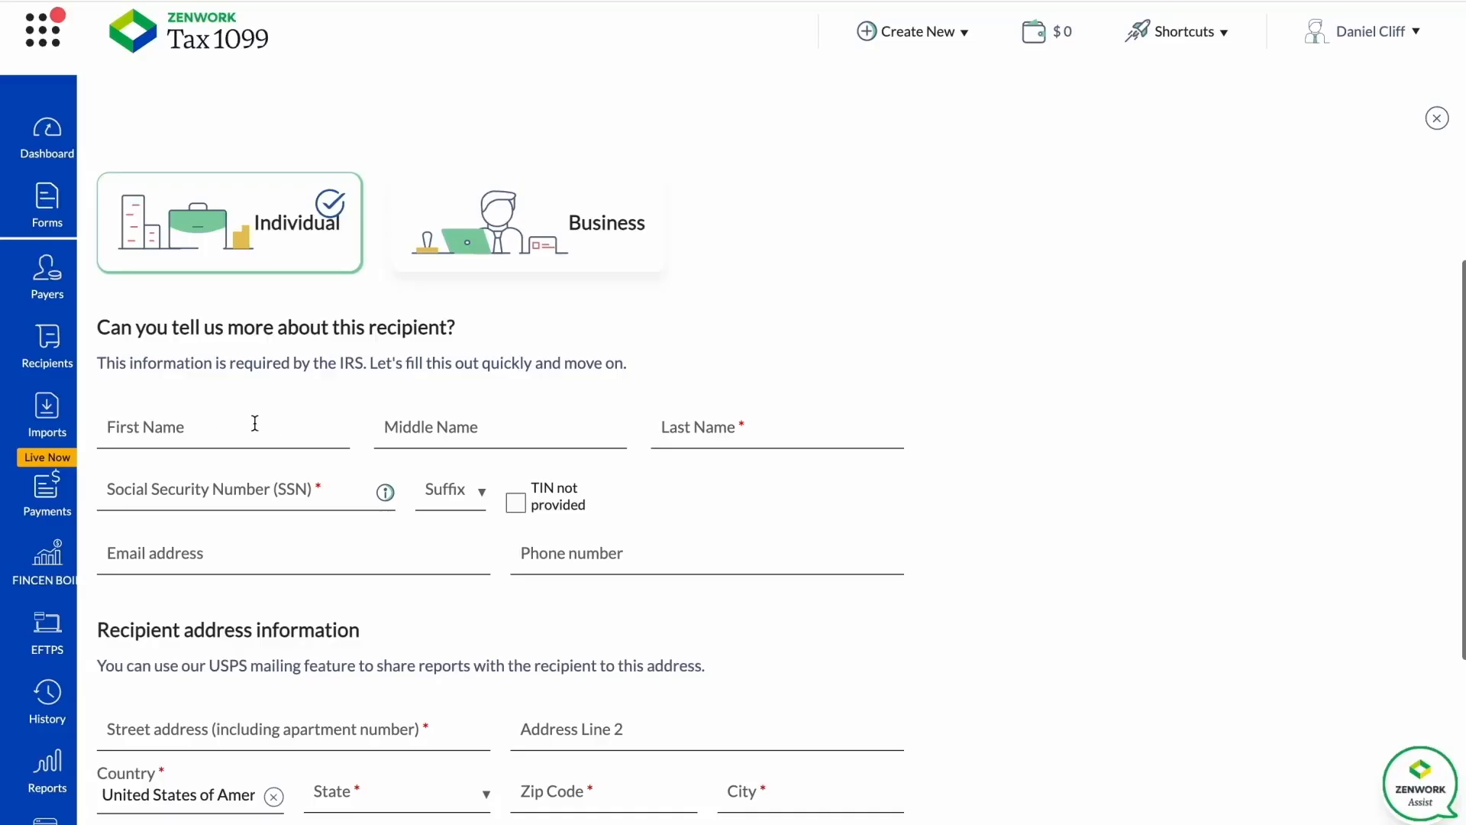
Submit the recipient with full name, Social Security Number and address filled in, and decline saving the address in the browser.
{"action": "left_click", "coordinate": [226, 434]}
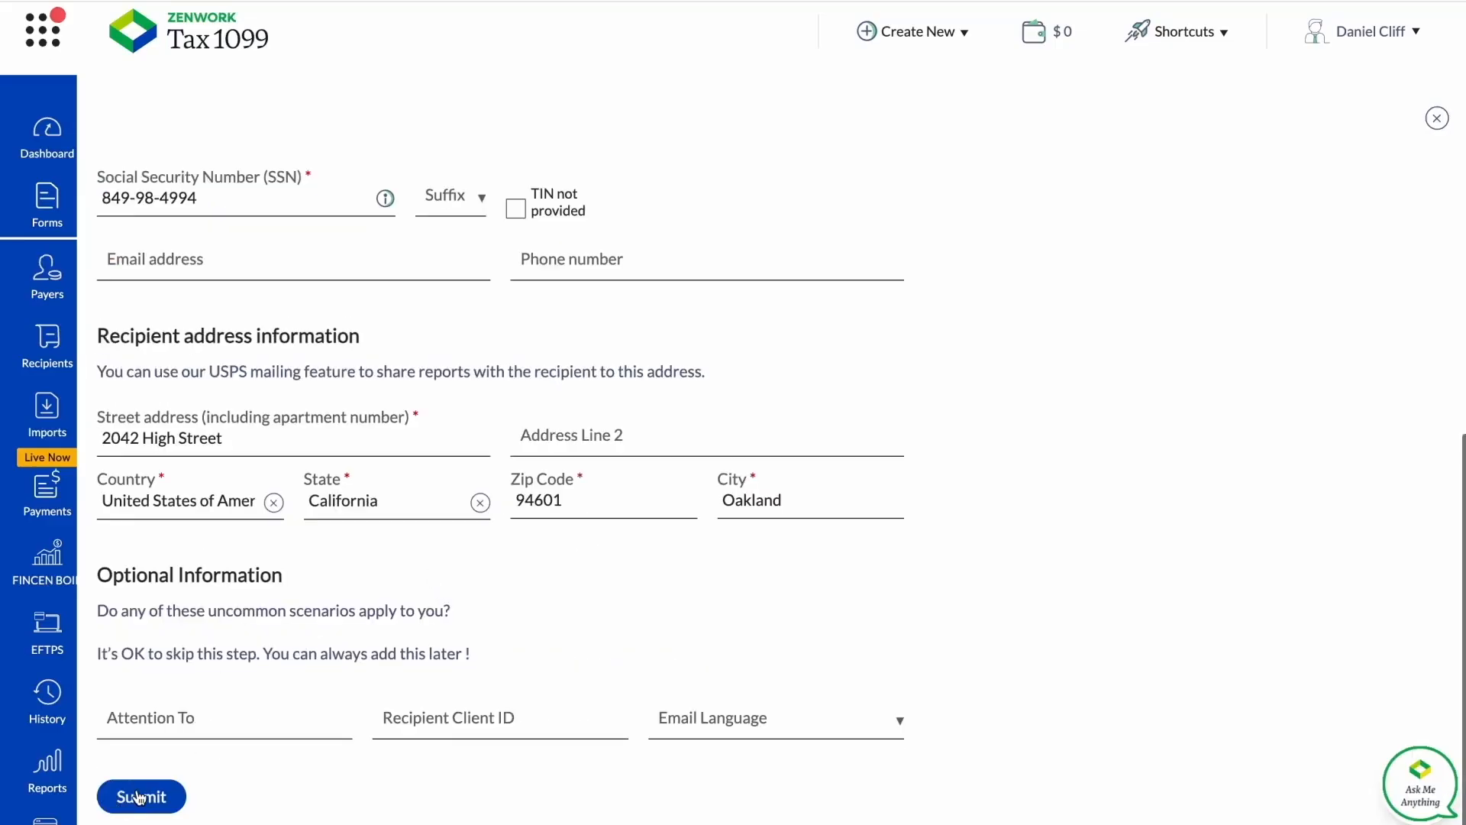
{"action": "scroll", "coordinate": [192, 662], "scroll_direction": "up", "scroll_amount": 3}
{"action": "scroll", "coordinate": [192, 662], "scroll_direction": "down", "scroll_amount": 3}
{"action": "left_click", "coordinate": [142, 794]}
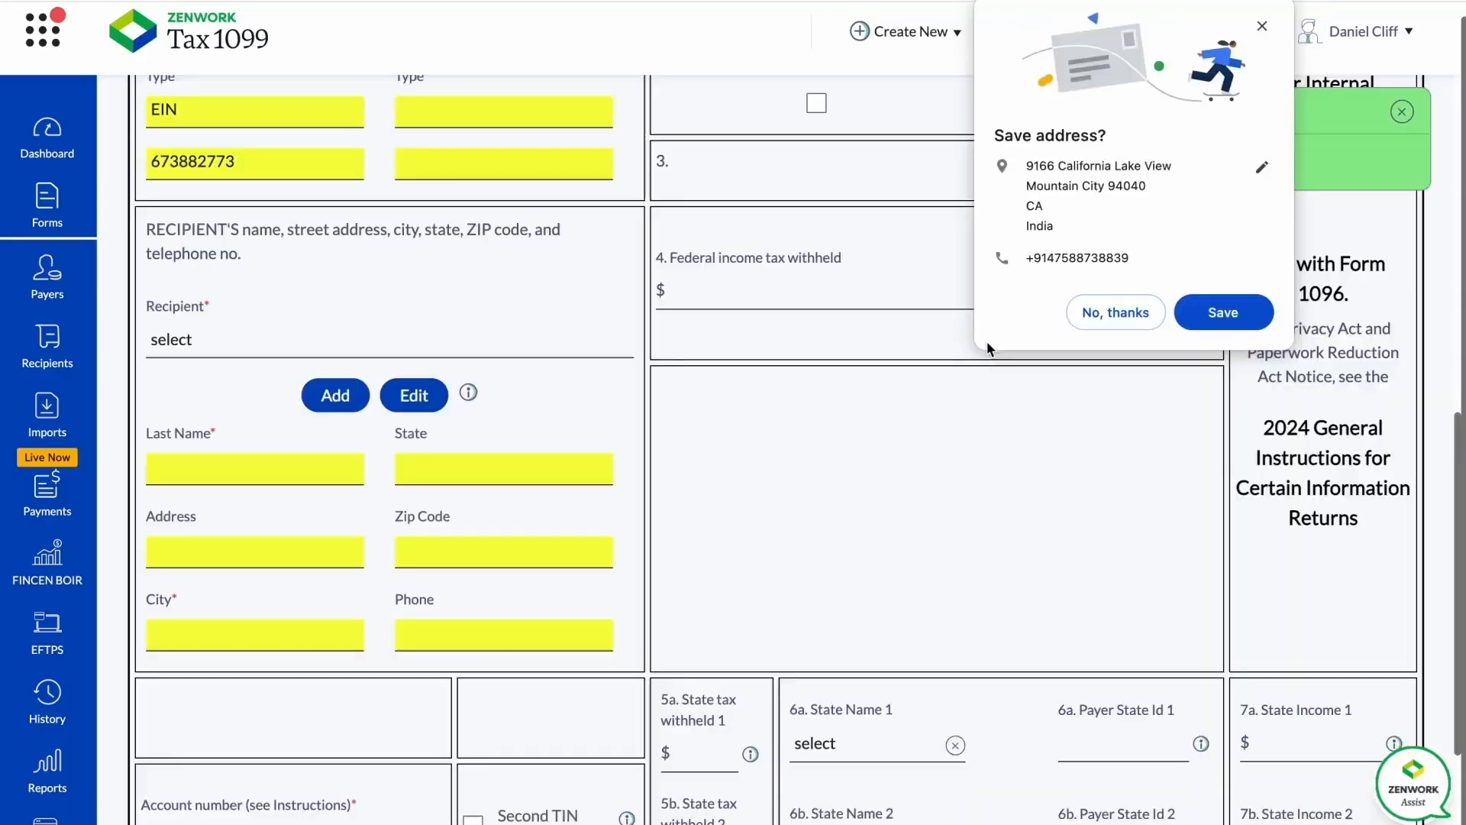
{"action": "left_click", "coordinate": [1097, 309]}
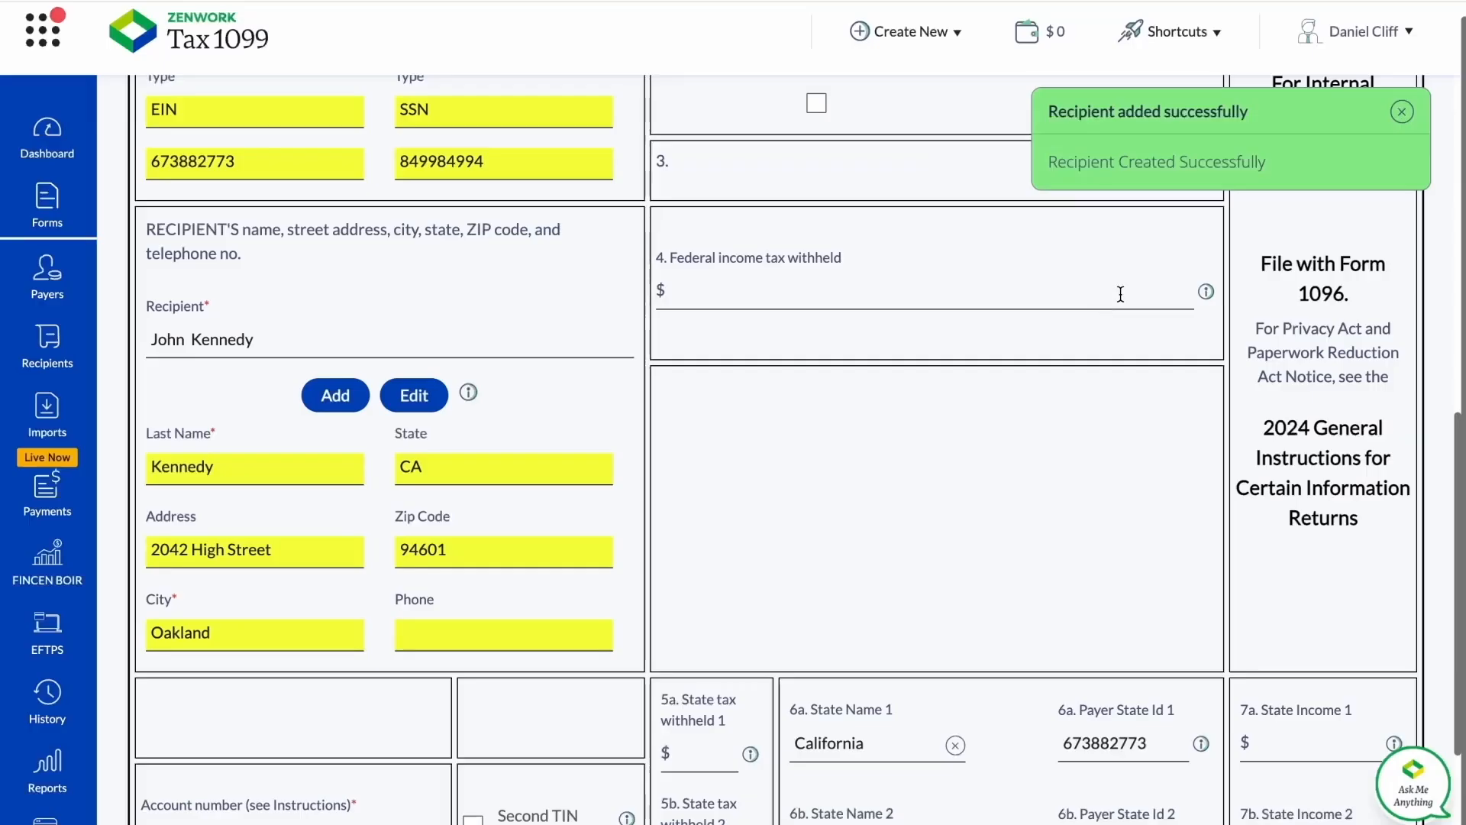
Read the help on Box 1 nonemployee compensation and the following boxes, and close it.
{"action": "scroll", "coordinate": [530, 531], "scroll_direction": "down", "scroll_amount": 2}
{"action": "scroll", "coordinate": [530, 532], "scroll_direction": "up", "scroll_amount": 3}
{"action": "scroll", "coordinate": [530, 532], "scroll_direction": "down", "scroll_amount": 3}
{"action": "scroll", "coordinate": [722, 446], "scroll_direction": "up", "scroll_amount": 3}
{"action": "scroll", "coordinate": [721, 446], "scroll_direction": "up", "scroll_amount": 5}
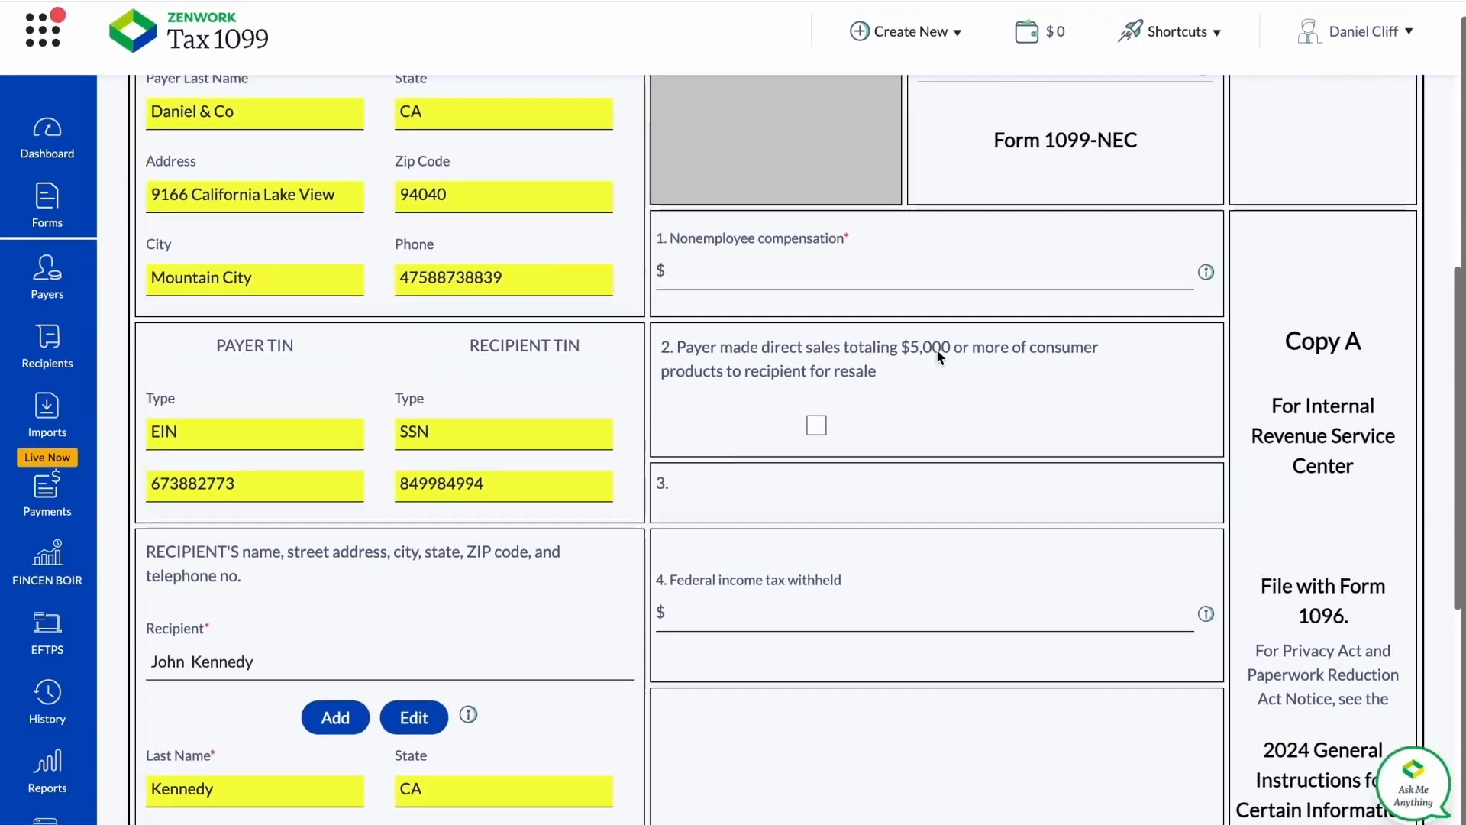
{"action": "left_click", "coordinate": [1205, 361]}
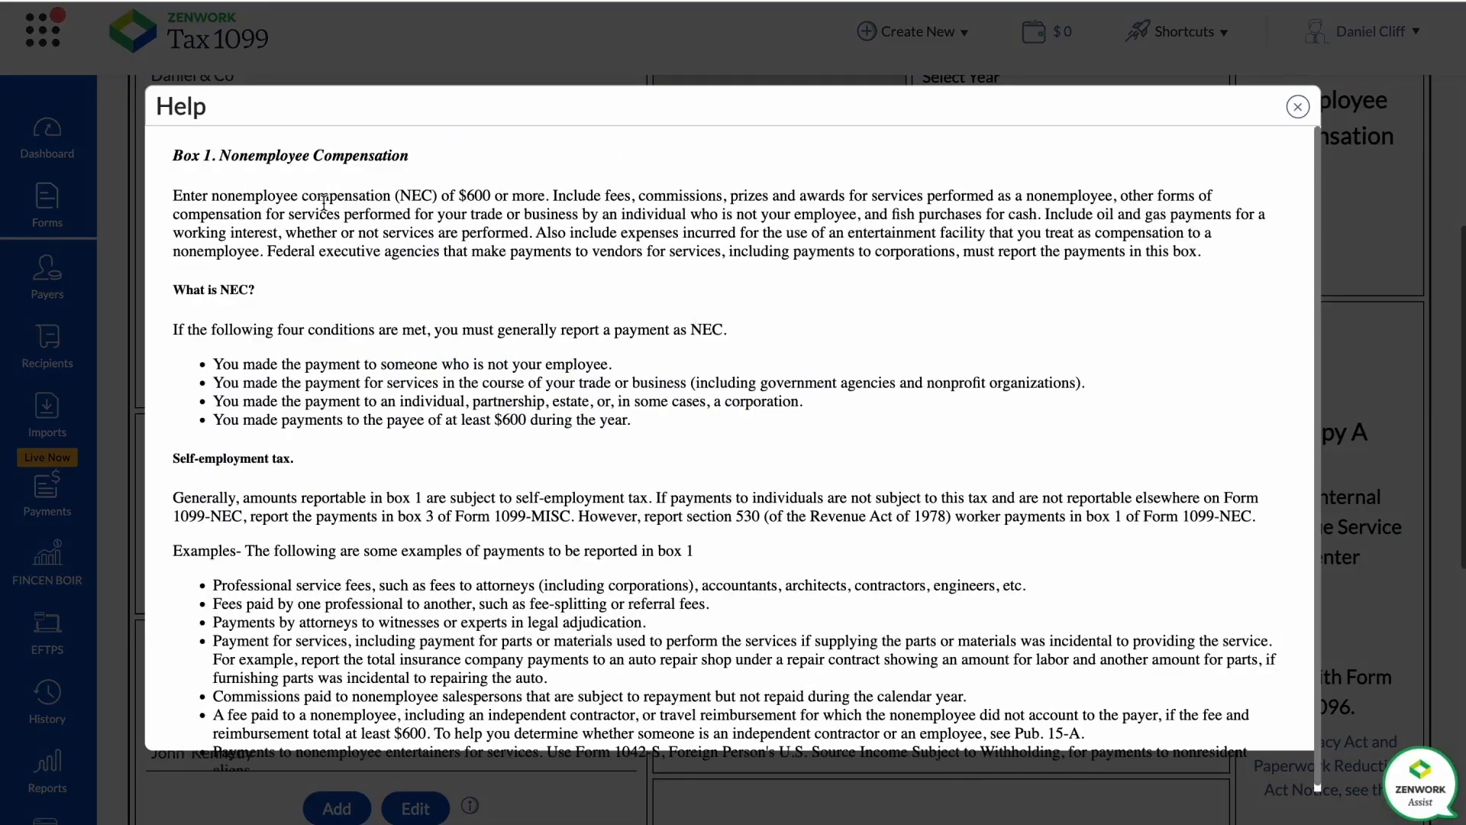
{"action": "scroll", "coordinate": [458, 221], "scroll_direction": "down", "scroll_amount": 3}
{"action": "scroll", "coordinate": [476, 223], "scroll_direction": "down", "scroll_amount": 10}
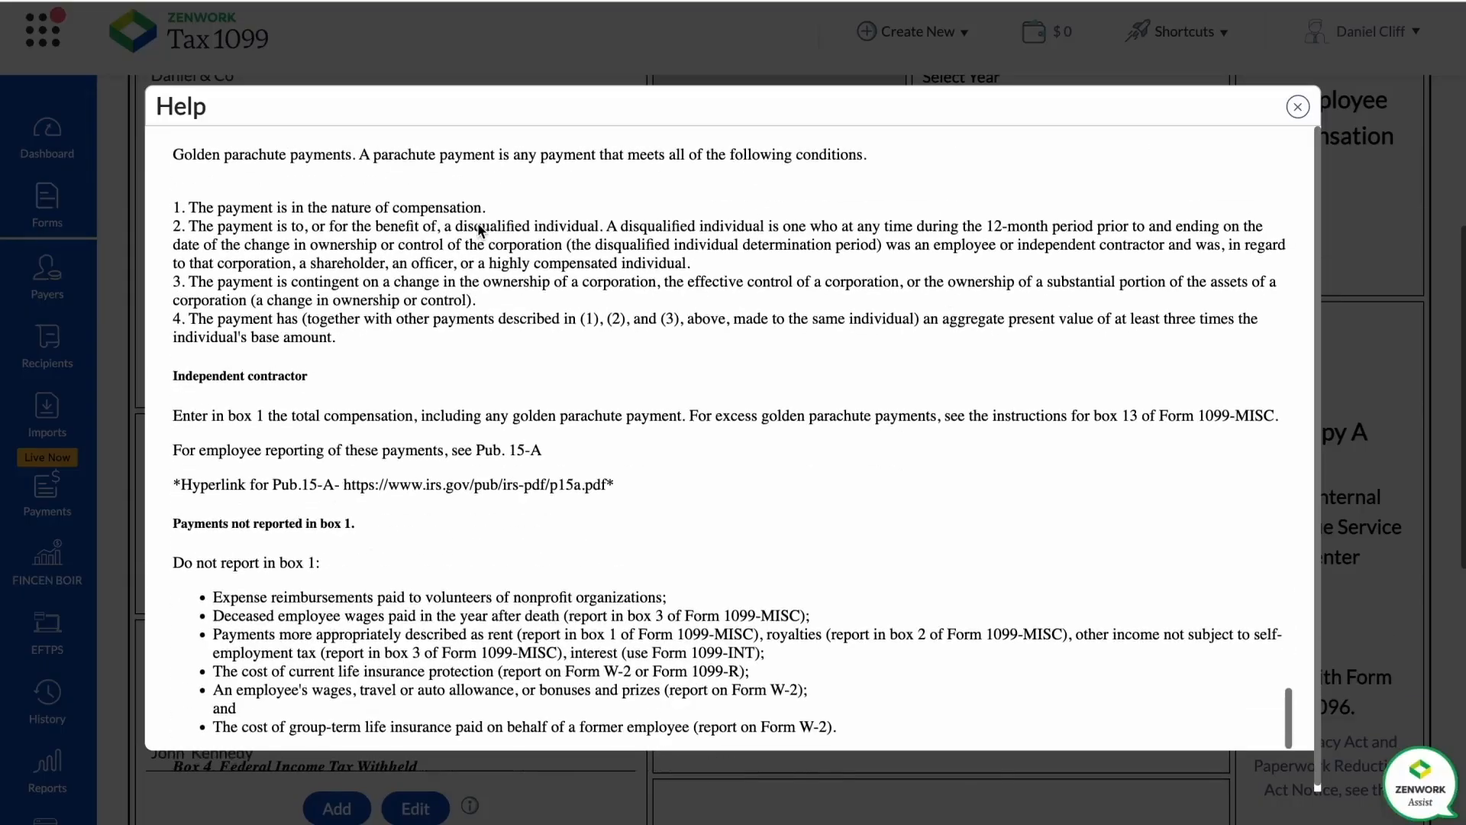
{"action": "scroll", "coordinate": [480, 229], "scroll_direction": "down", "scroll_amount": 3}
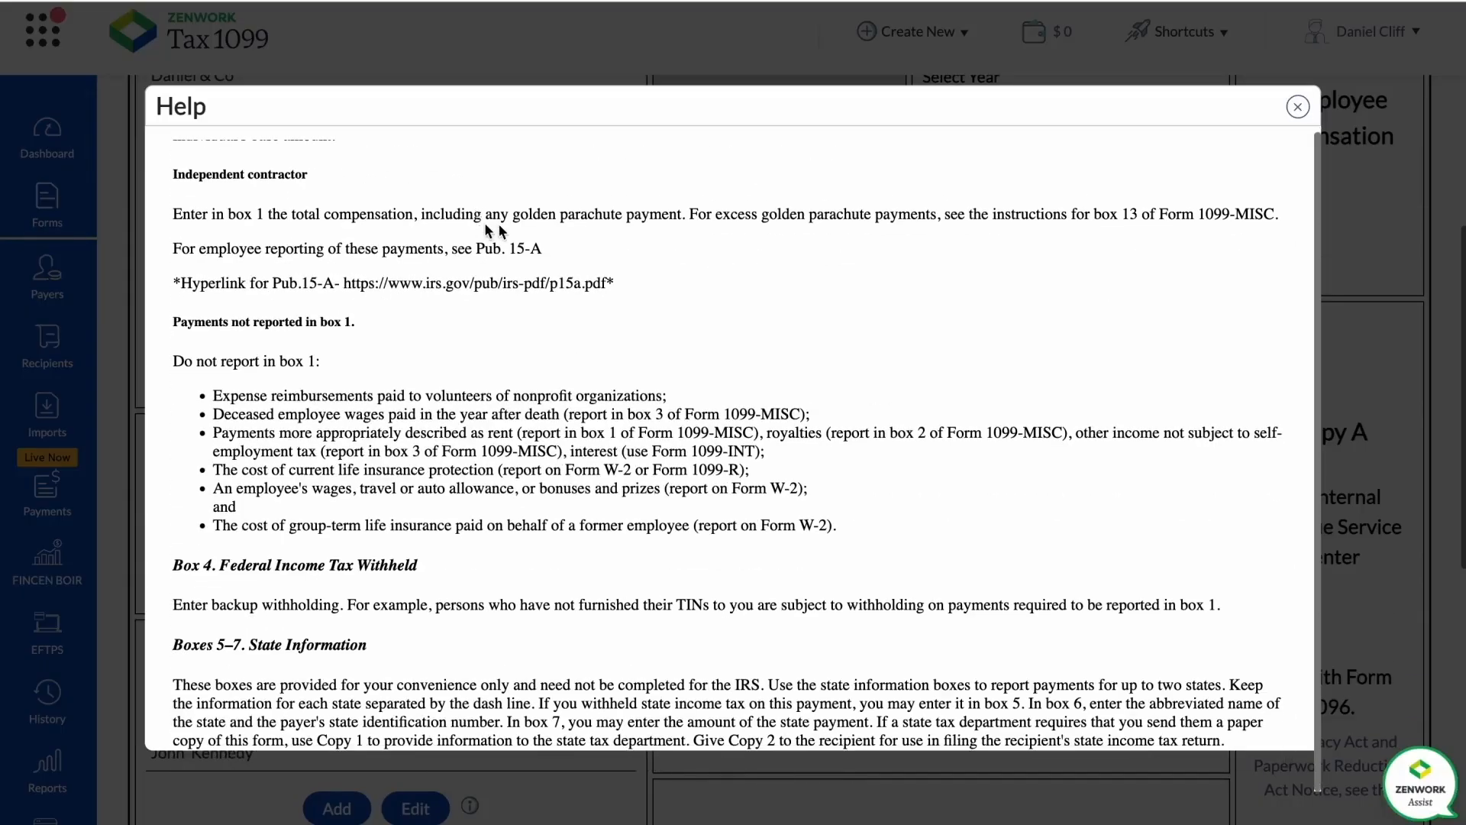
{"action": "scroll", "coordinate": [489, 229], "scroll_direction": "up", "scroll_amount": 20}
{"action": "scroll", "coordinate": [620, 262], "scroll_direction": "up", "scroll_amount": 20}
{"action": "scroll", "coordinate": [832, 257], "scroll_direction": "up", "scroll_amount": 20}
{"action": "scroll", "coordinate": [831, 257], "scroll_direction": "up", "scroll_amount": 10}
{"action": "left_click", "coordinate": [1298, 106]}
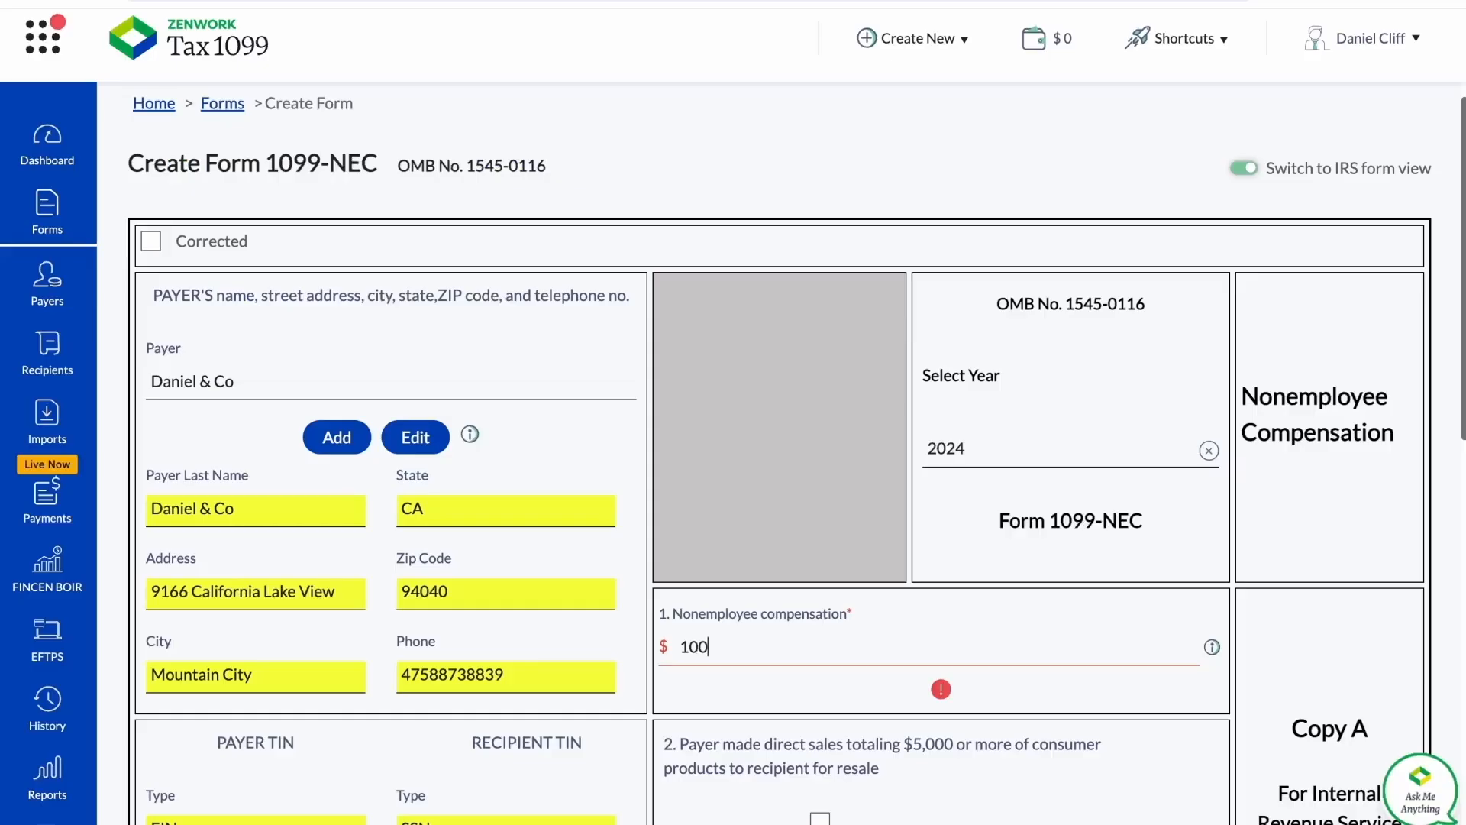
Enter 10000 as the nonemployee compensation in box 1.
{"action": "left_click", "coordinate": [915, 174]}
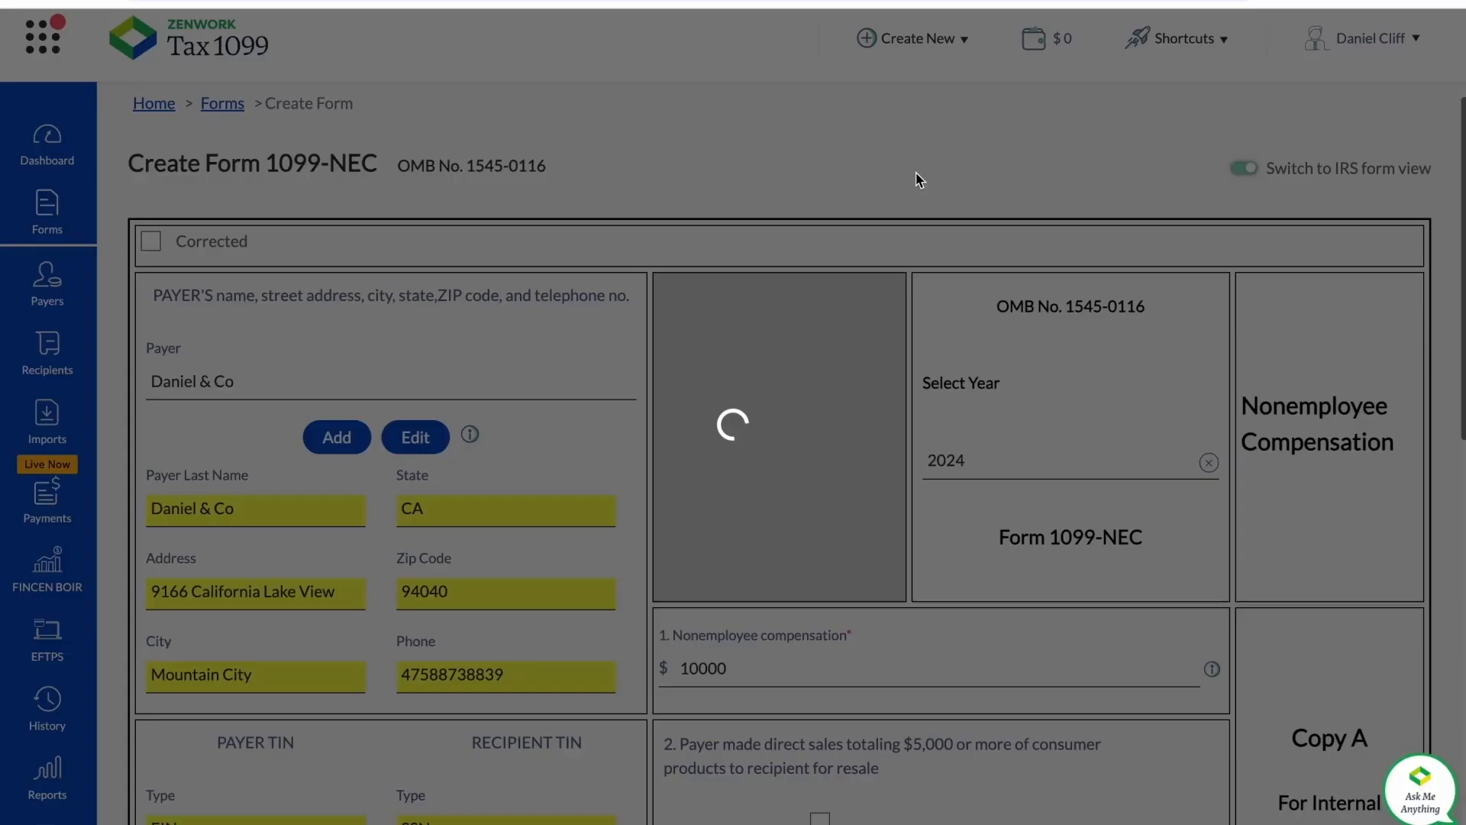
Enter 1000 as the federal income tax withheld in box 4.
{"action": "scroll", "coordinate": [889, 638], "scroll_direction": "down", "scroll_amount": 5}
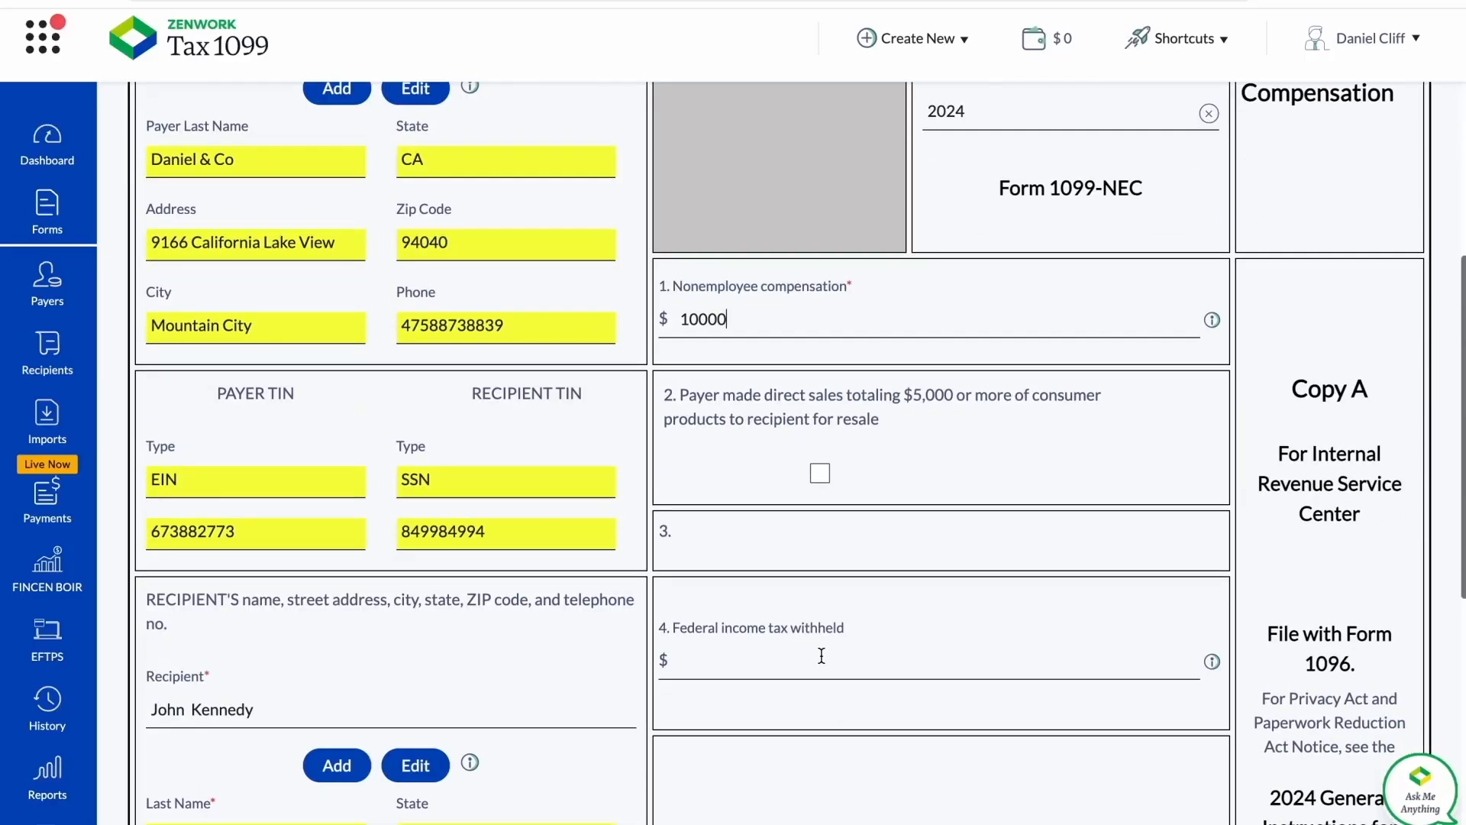
{"action": "scroll", "coordinate": [816, 661], "scroll_direction": "down", "scroll_amount": 2}
{"action": "left_click", "coordinate": [815, 567]}
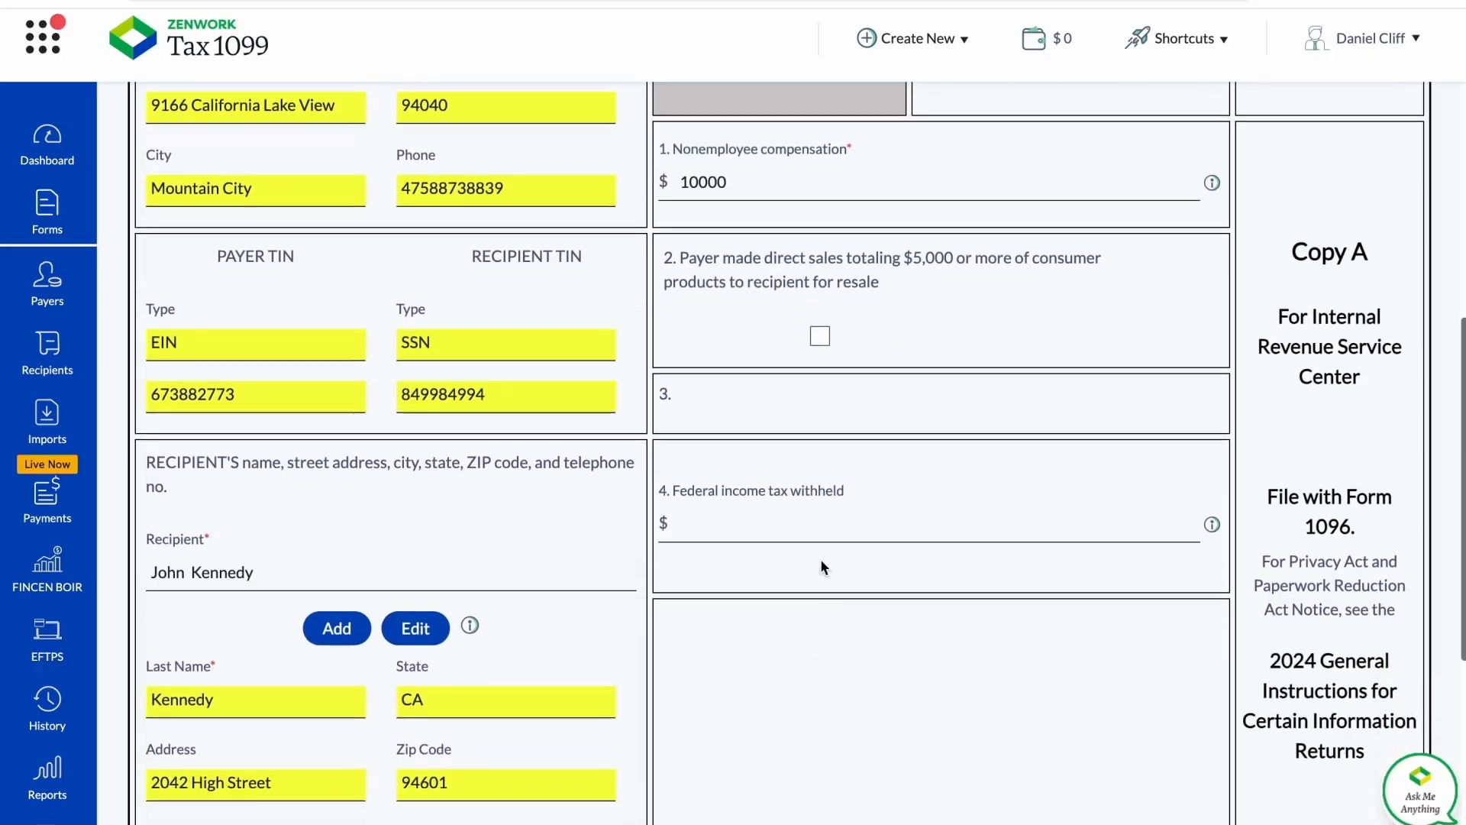
{"action": "type", "text": "1000"}
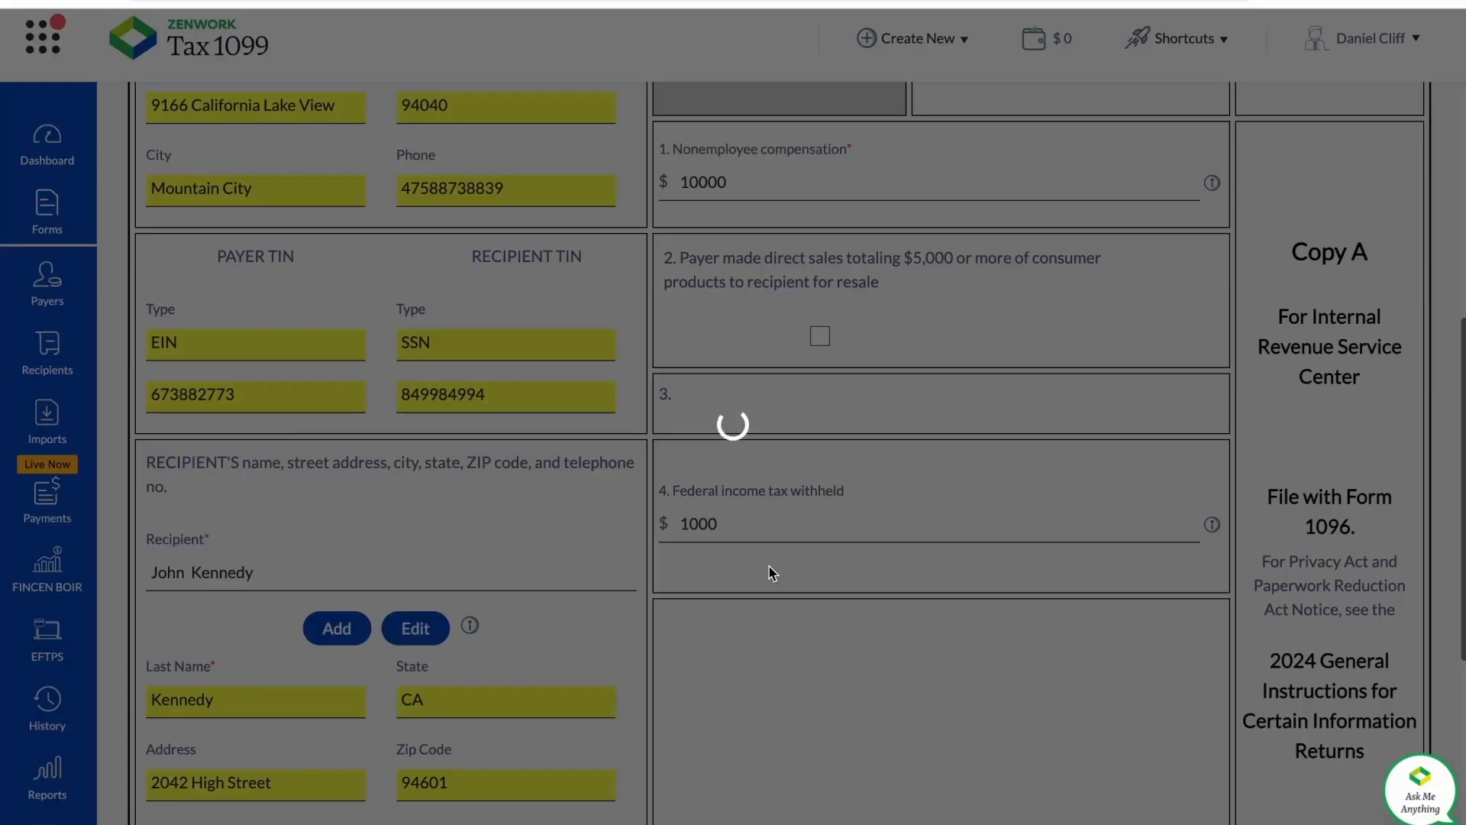
Check the remaining state and account fields, save the completed 1099-NEC form, and dismiss the feedback survey.
{"action": "scroll", "coordinate": [769, 569], "scroll_direction": "down", "scroll_amount": 4}
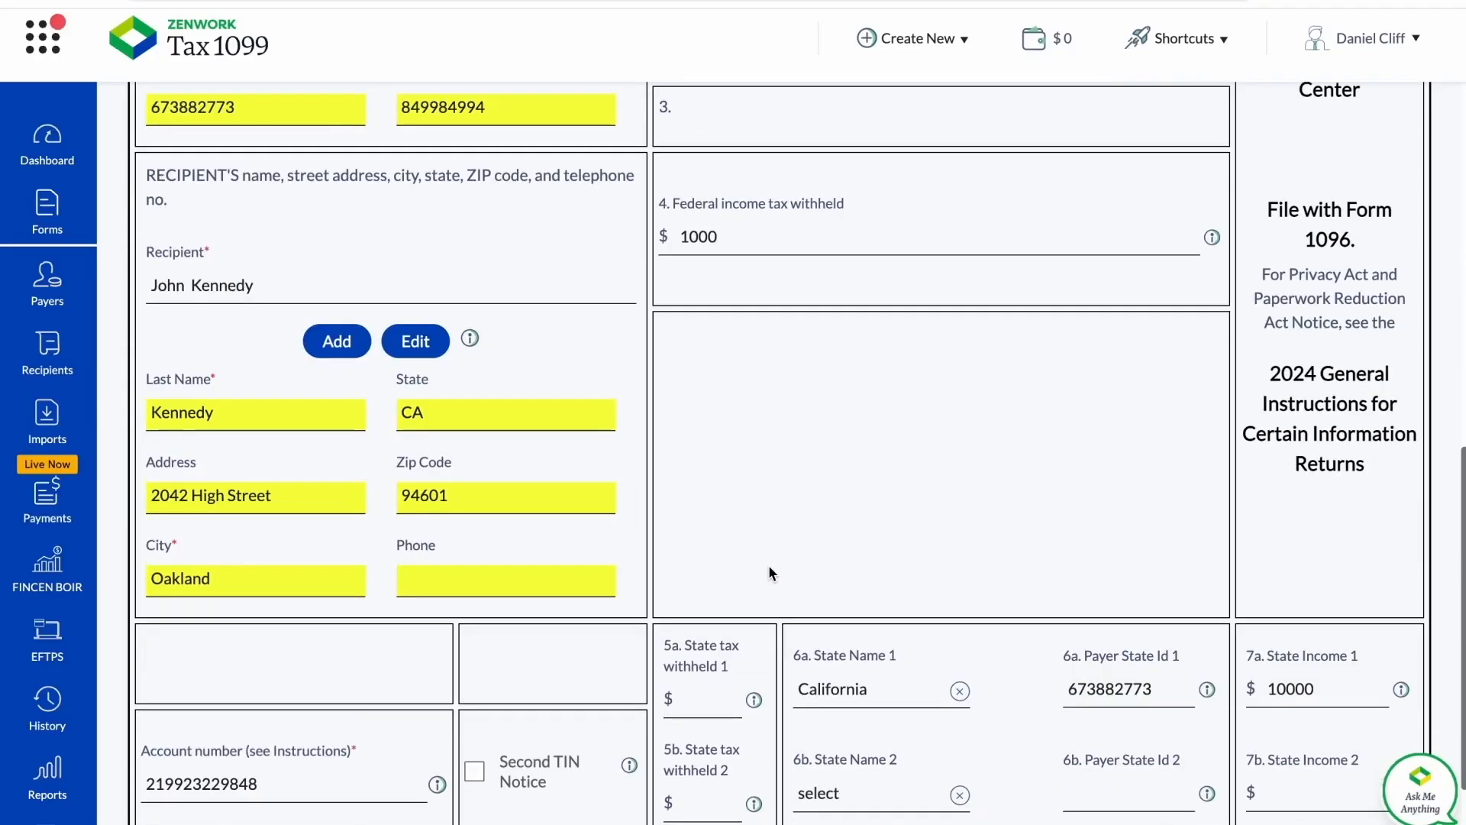
{"action": "scroll", "coordinate": [768, 569], "scroll_direction": "down", "scroll_amount": 2}
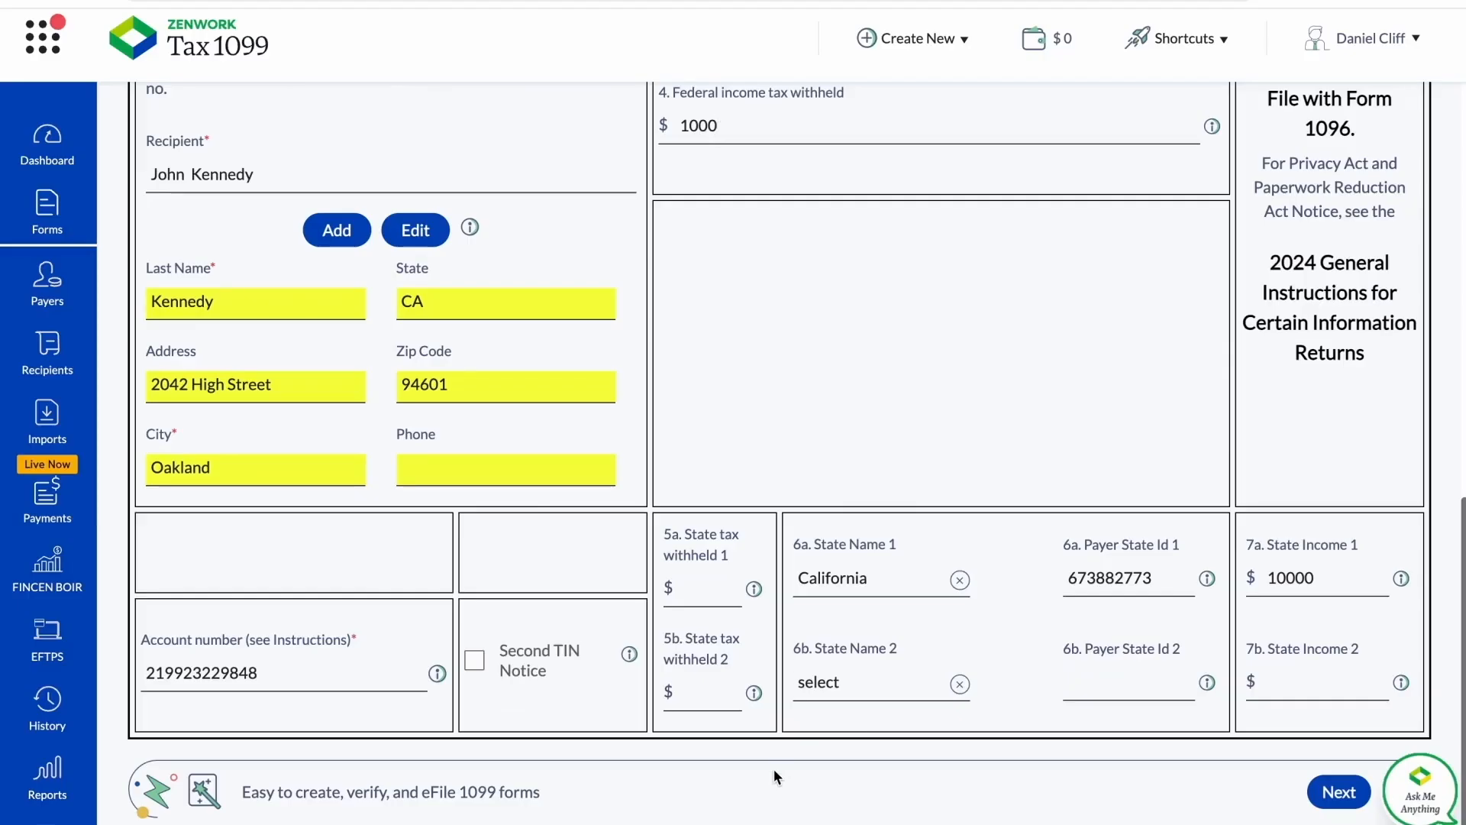
{"action": "left_click", "coordinate": [1346, 802]}
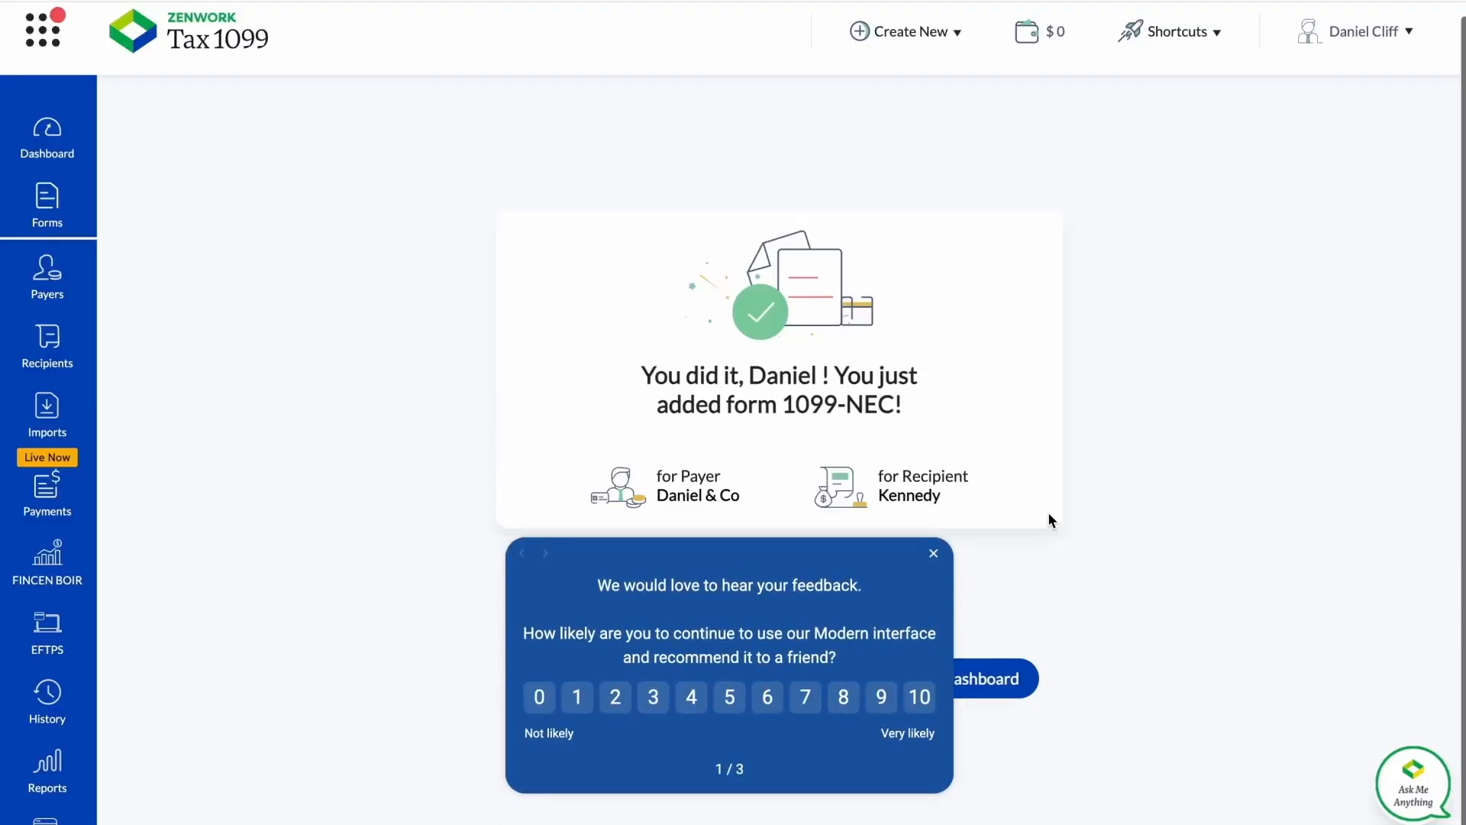
{"action": "left_click", "coordinate": [934, 555]}
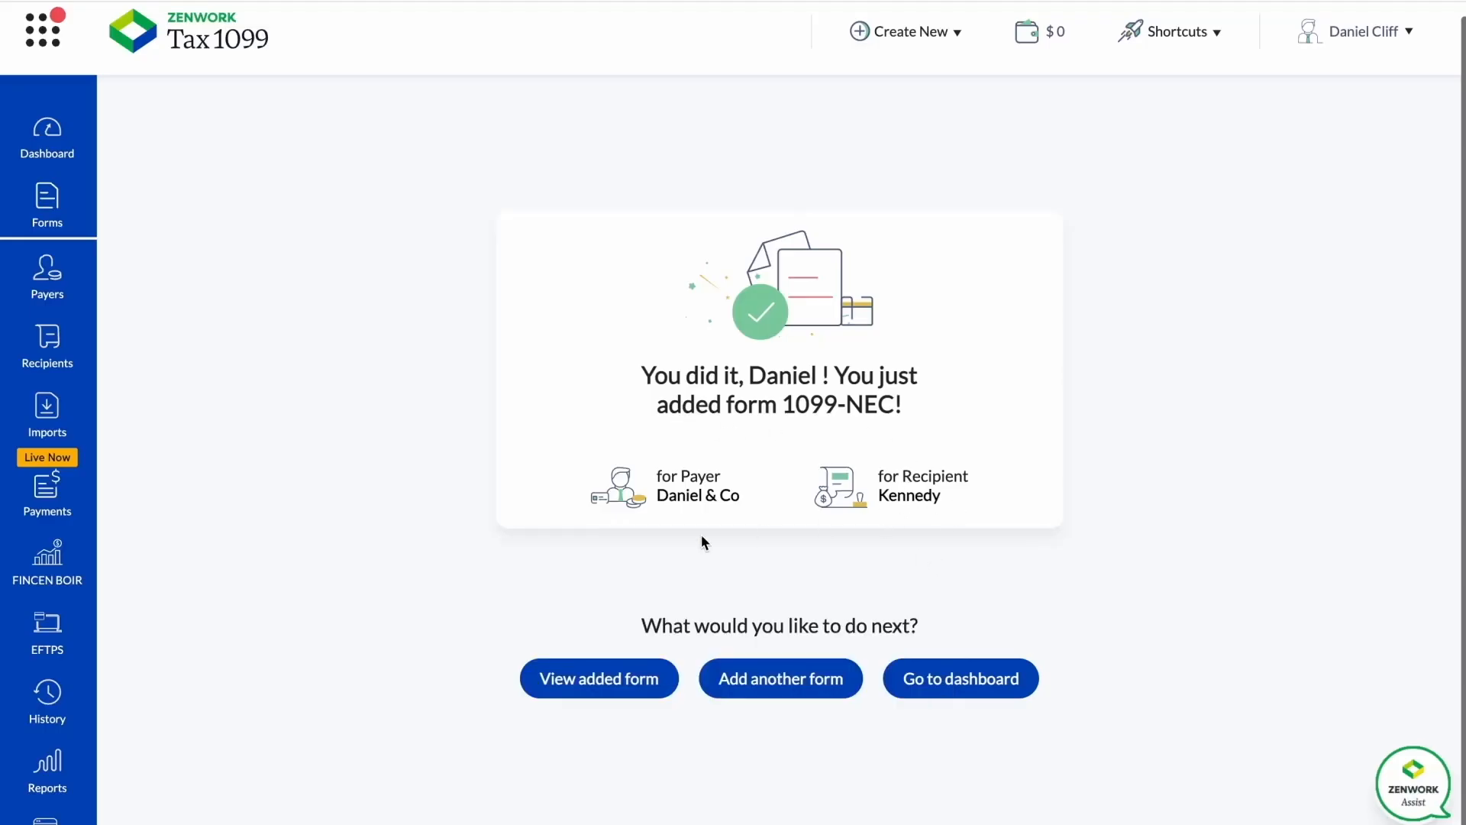
View the added form among the unsubmitted forms and choose USPS Mail for it, leaving the form's row unselected.
{"action": "left_click", "coordinate": [608, 680]}
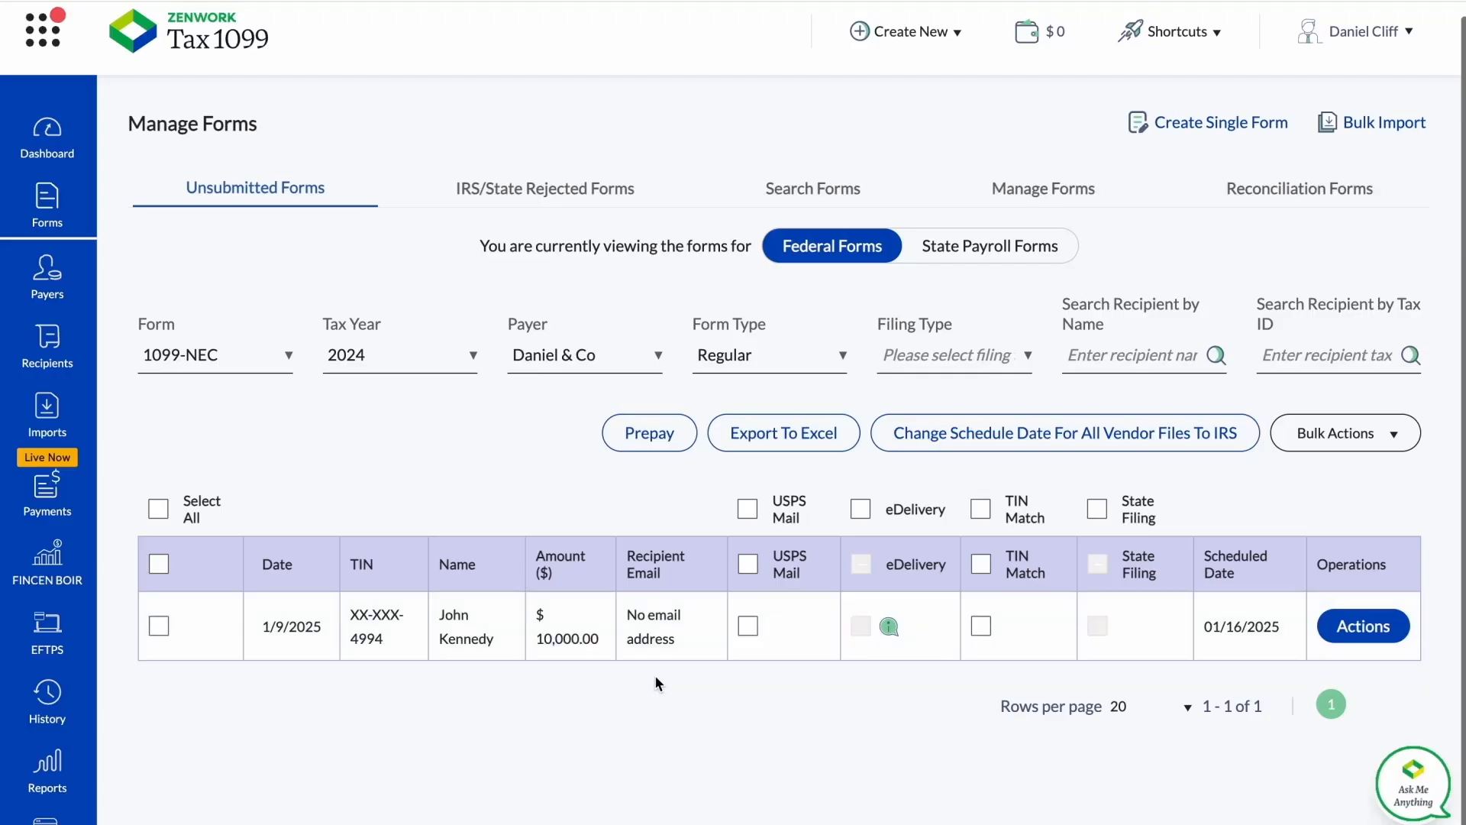
{"action": "left_click", "coordinate": [750, 564]}
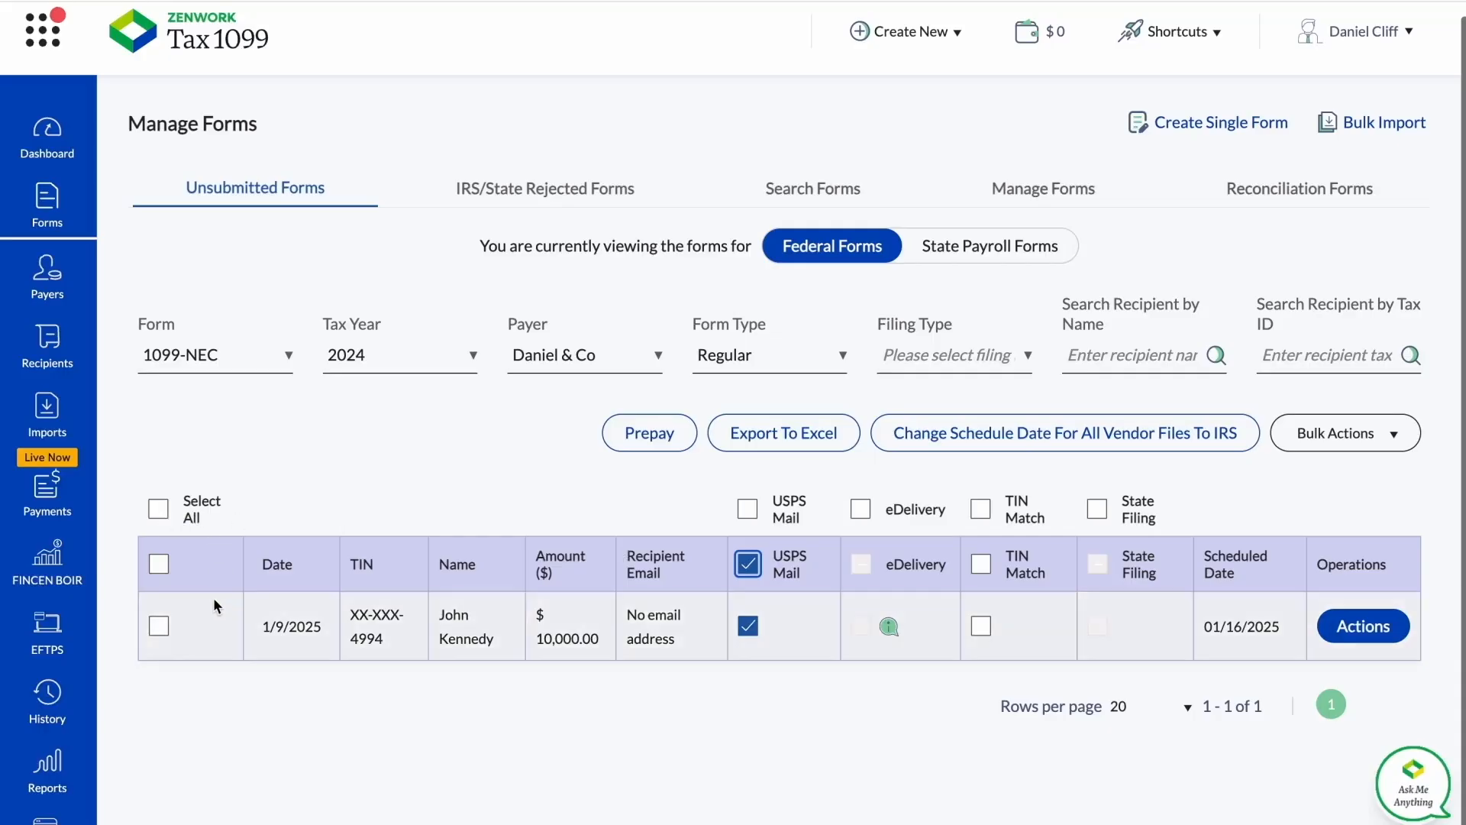
{"action": "left_click", "coordinate": [159, 575]}
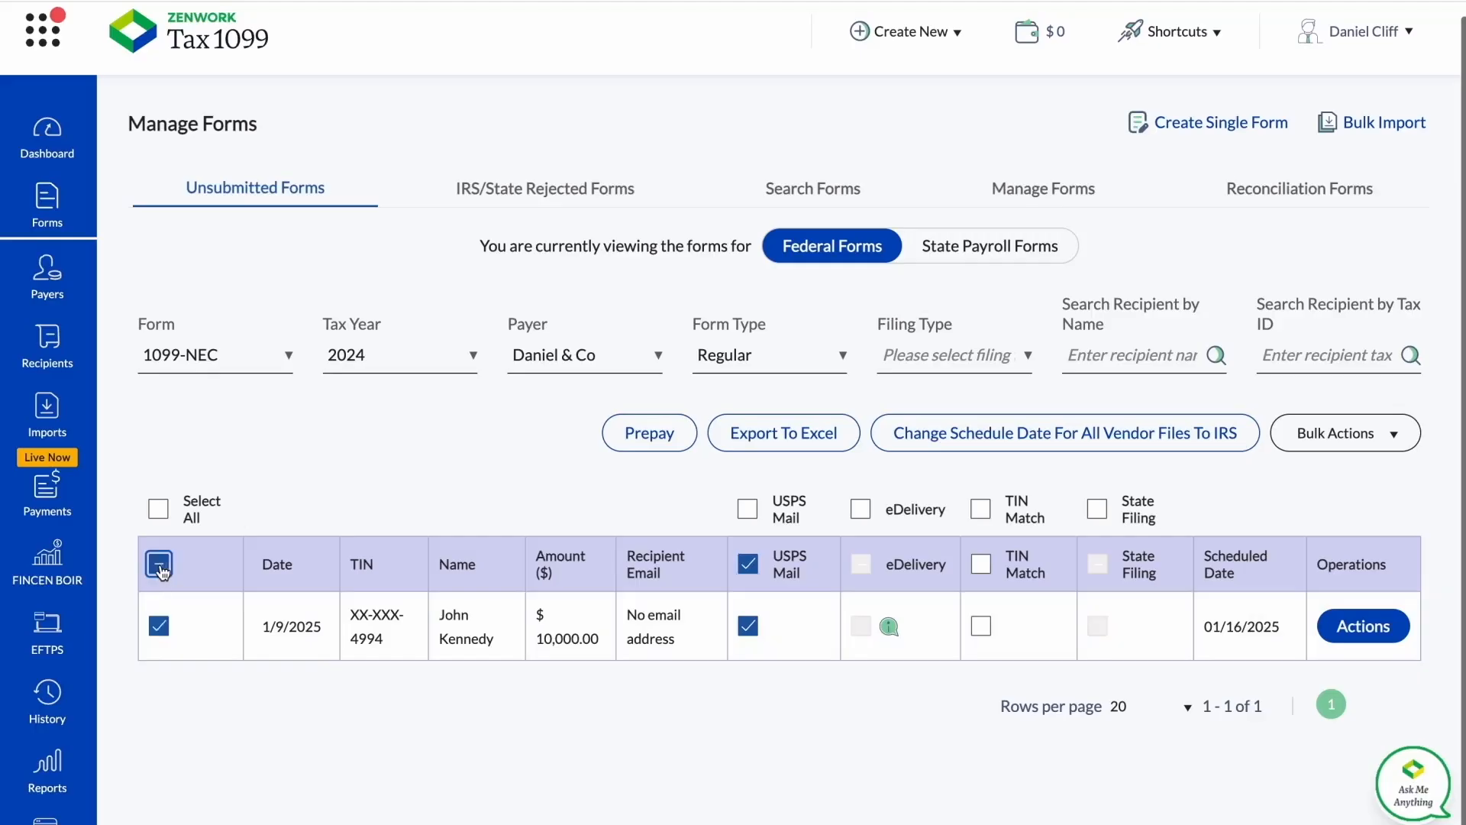
{"action": "left_click", "coordinate": [160, 567]}
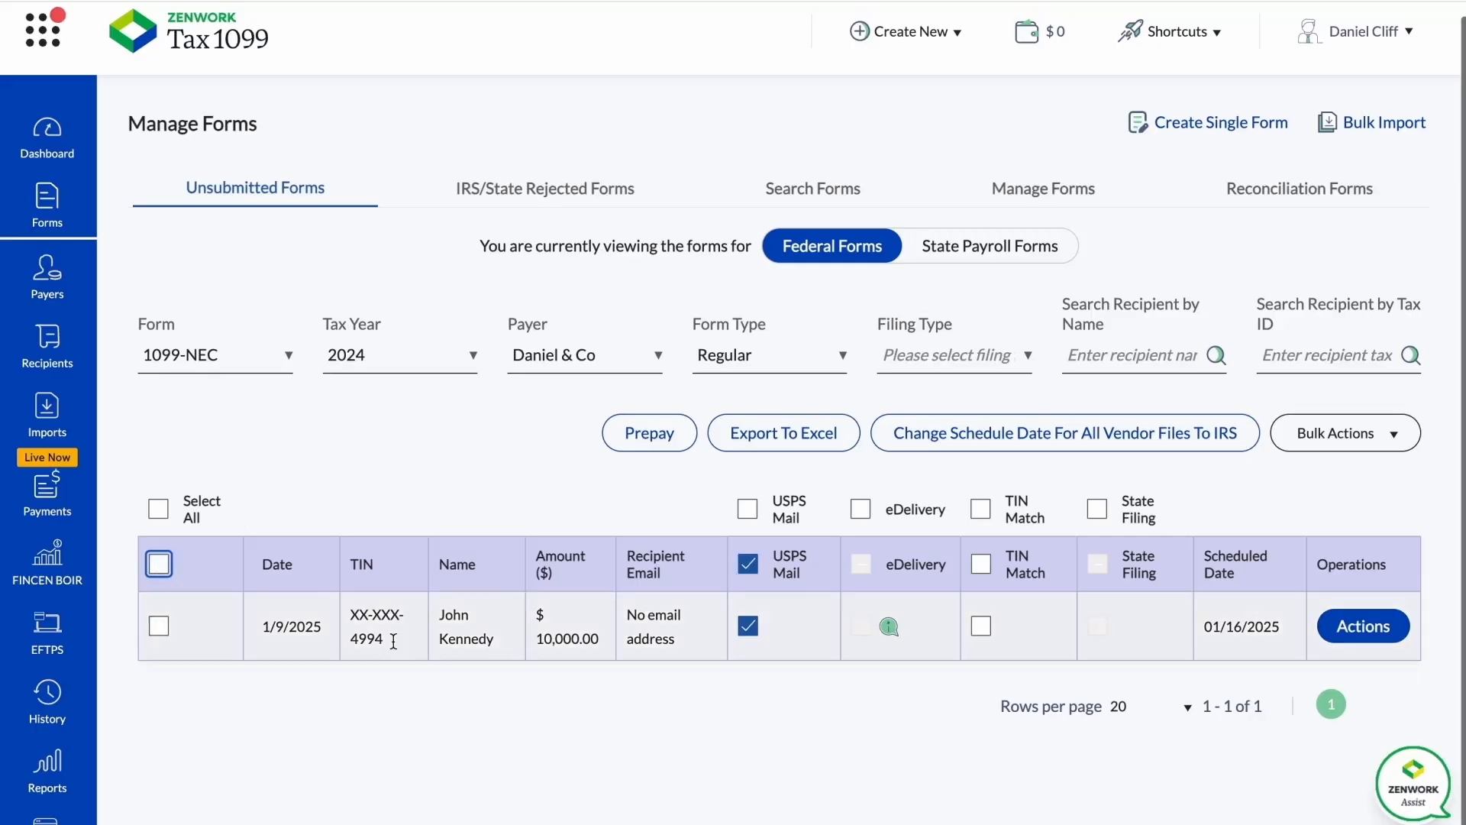
Submit the form from its details with the data confirmed as reviewed and verified, and go over the billing details.
{"action": "left_click", "coordinate": [1363, 630]}
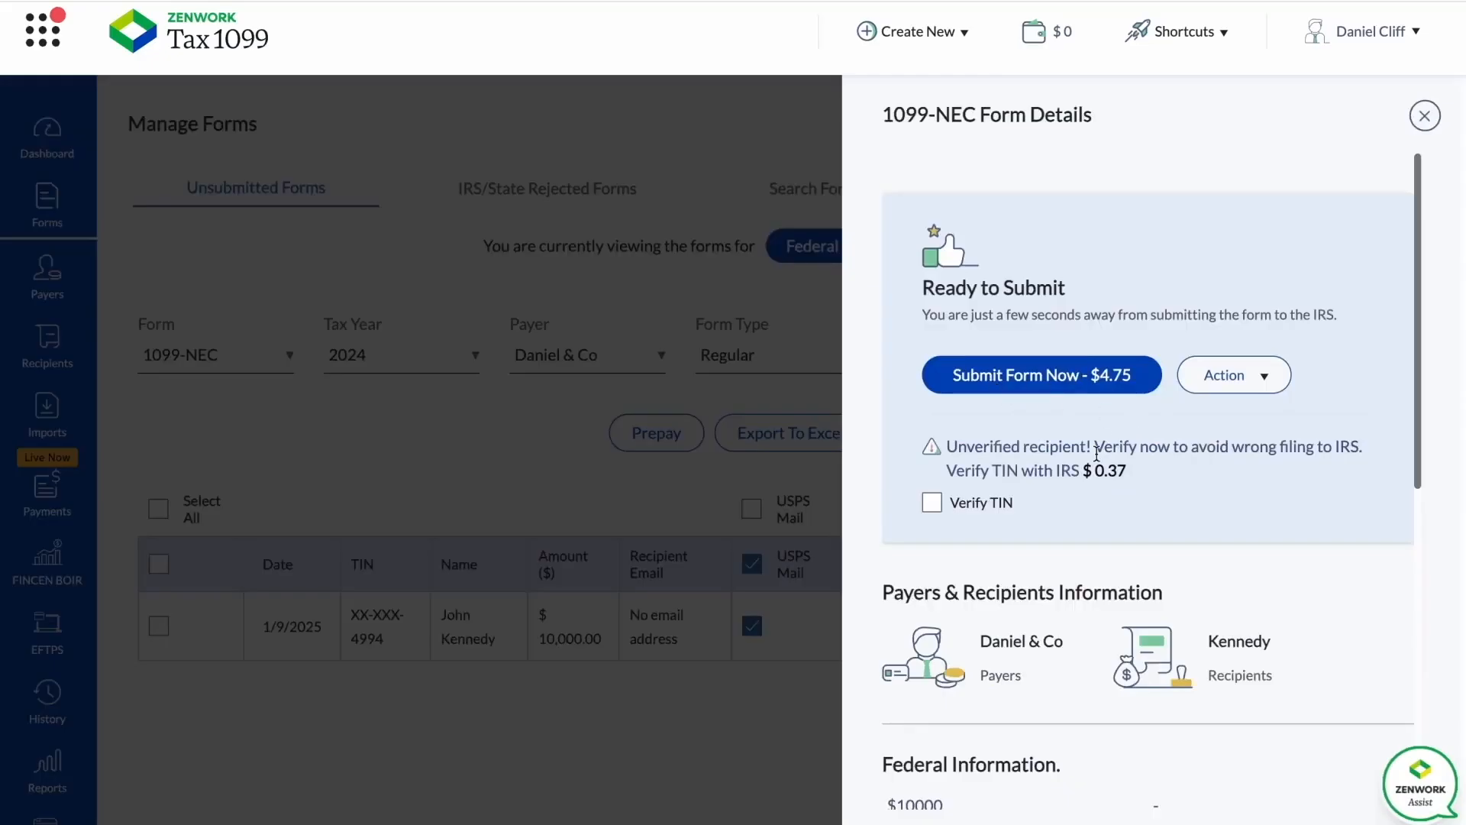
{"action": "scroll", "coordinate": [1096, 458], "scroll_direction": "down", "scroll_amount": 4}
{"action": "scroll", "coordinate": [1096, 457], "scroll_direction": "down", "scroll_amount": 5}
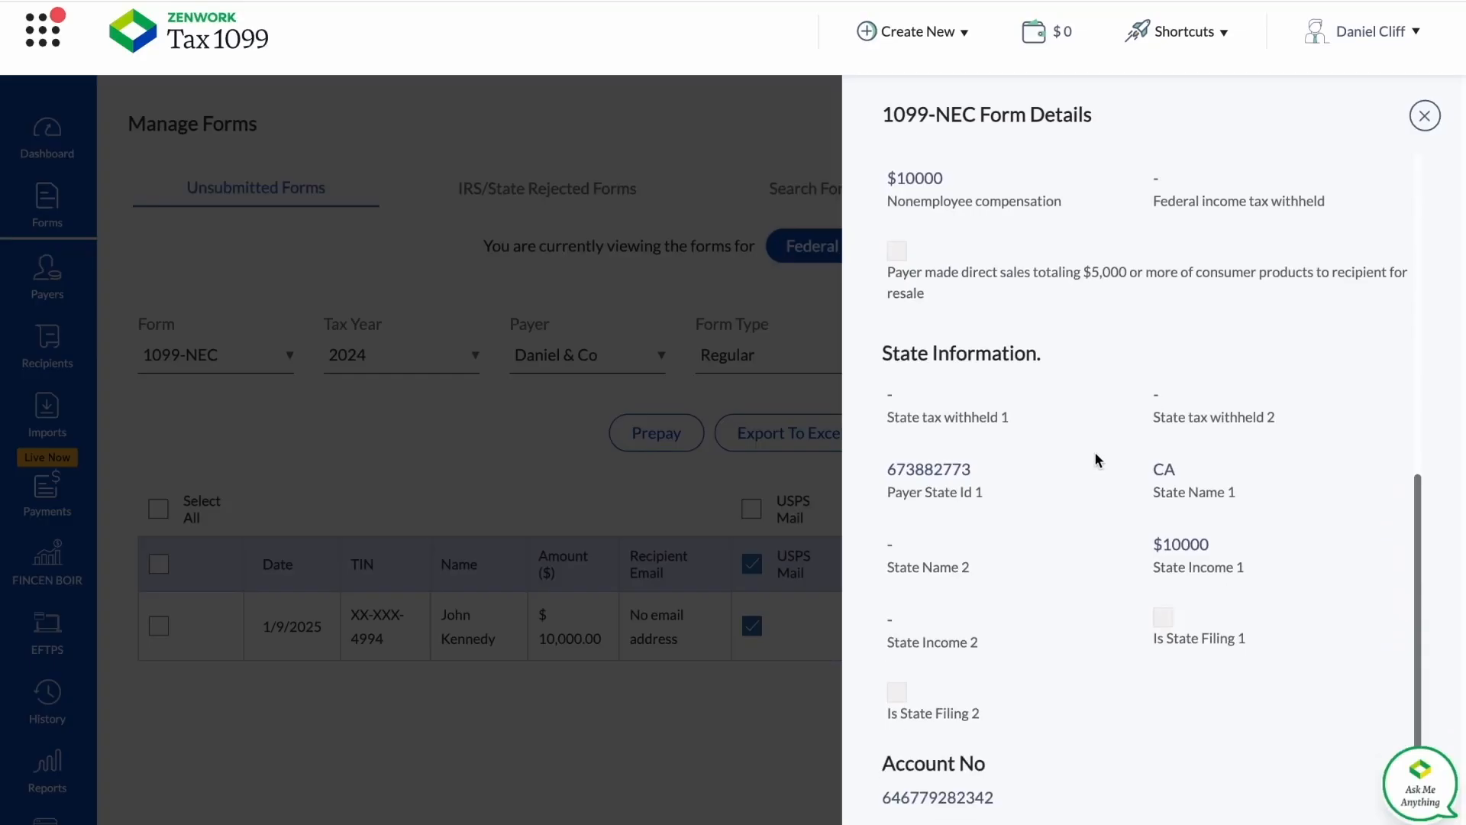
{"action": "scroll", "coordinate": [1096, 458], "scroll_direction": "up", "scroll_amount": 8}
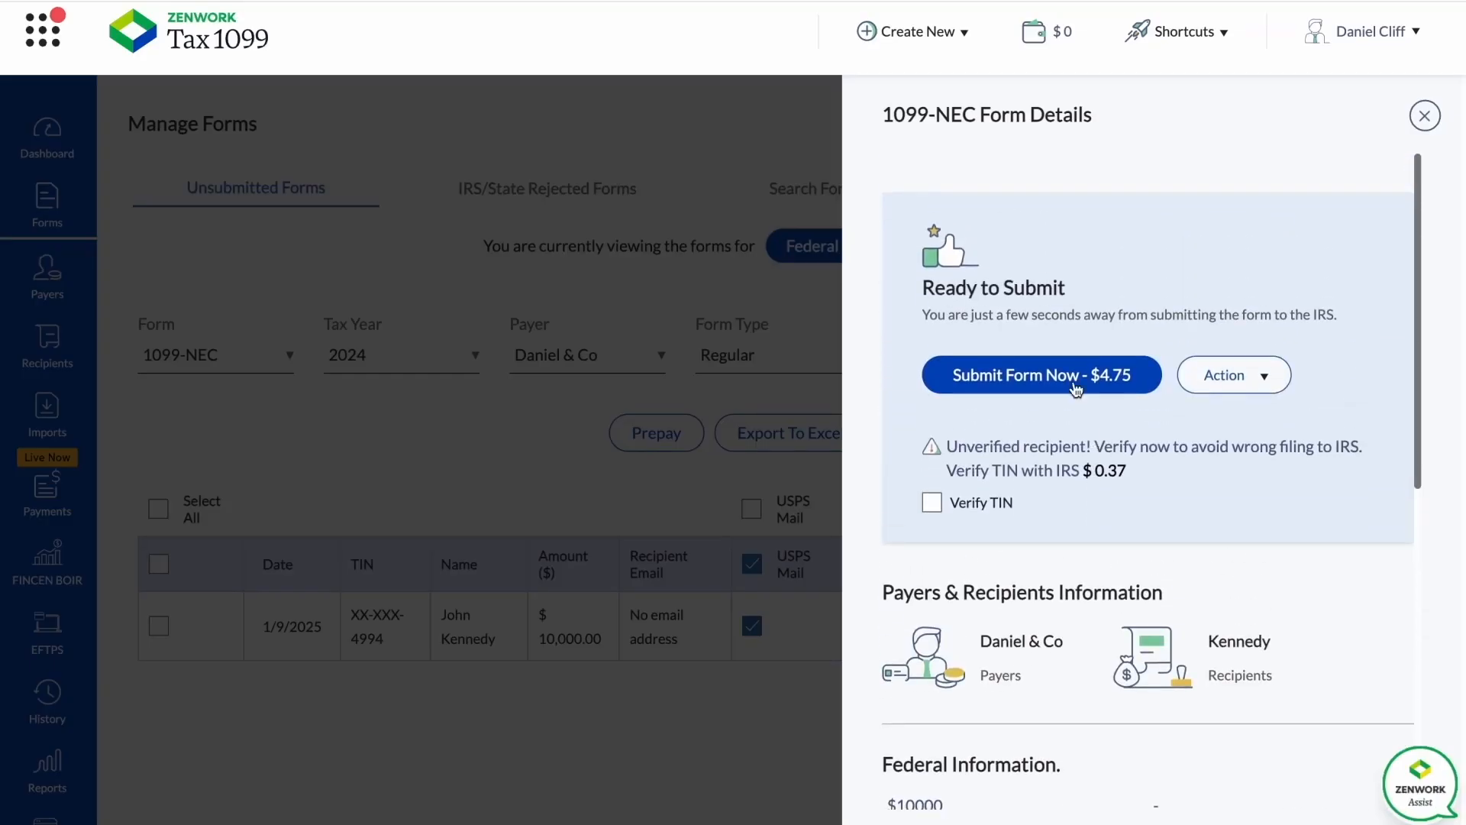
{"action": "left_click", "coordinate": [978, 378]}
{"action": "left_click", "coordinate": [547, 418]}
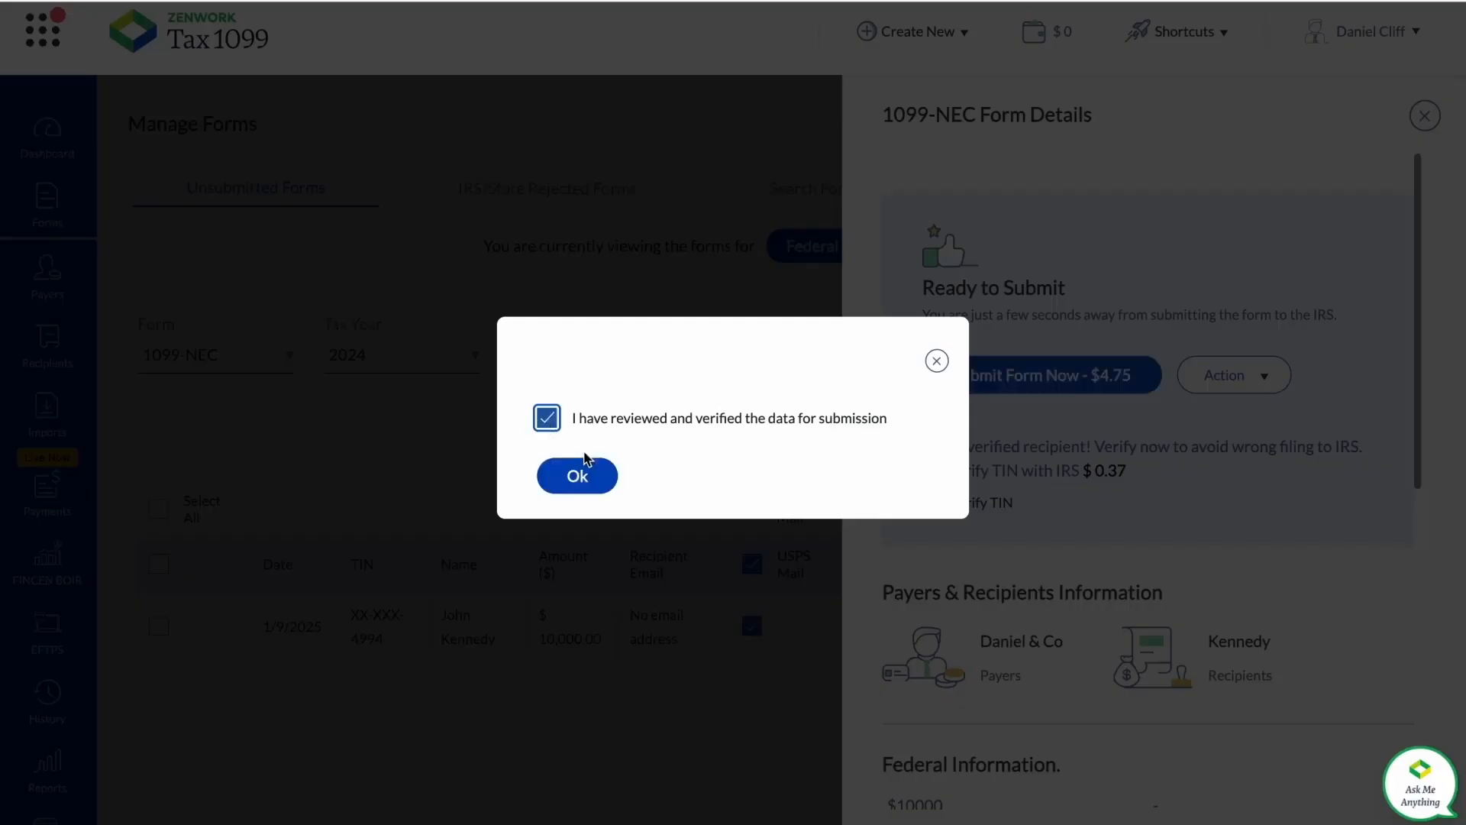
{"action": "left_click", "coordinate": [578, 476]}
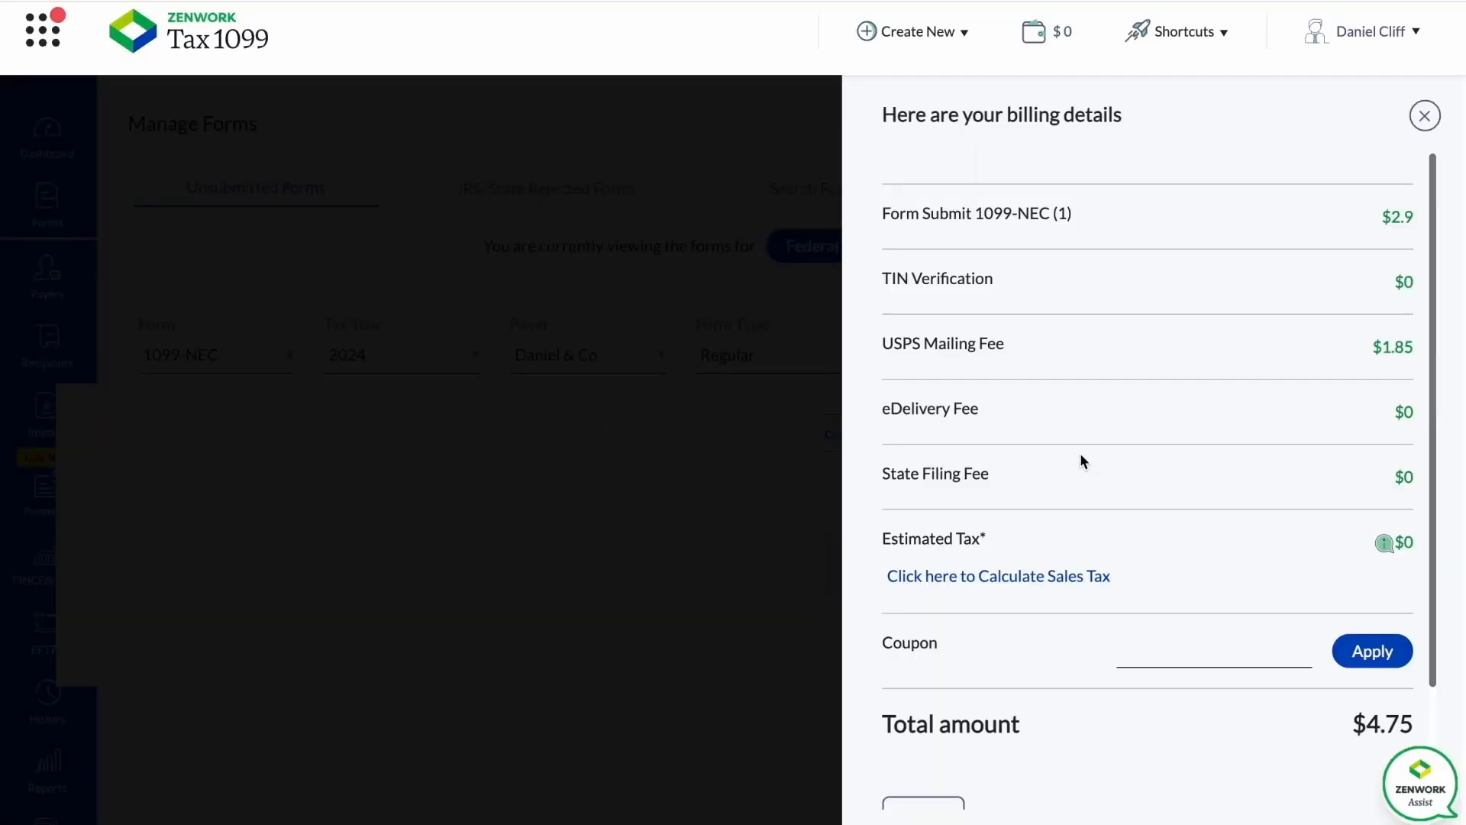
{"action": "scroll", "coordinate": [1080, 455], "scroll_direction": "down", "scroll_amount": 2}
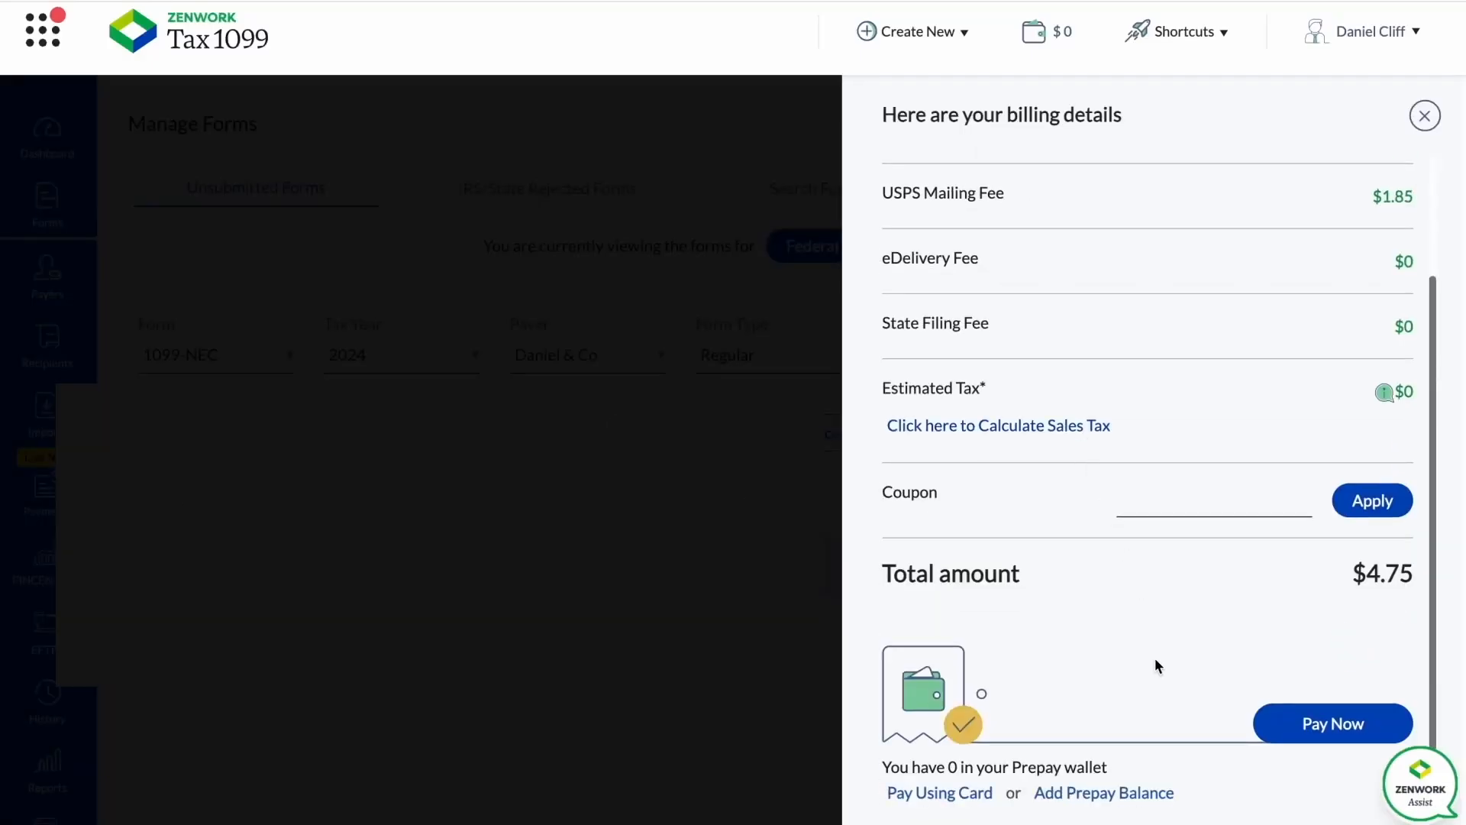
{"action": "scroll", "coordinate": [1153, 576], "scroll_direction": "up", "scroll_amount": 2}
{"action": "scroll", "coordinate": [1156, 426], "scroll_direction": "down", "scroll_amount": 2}
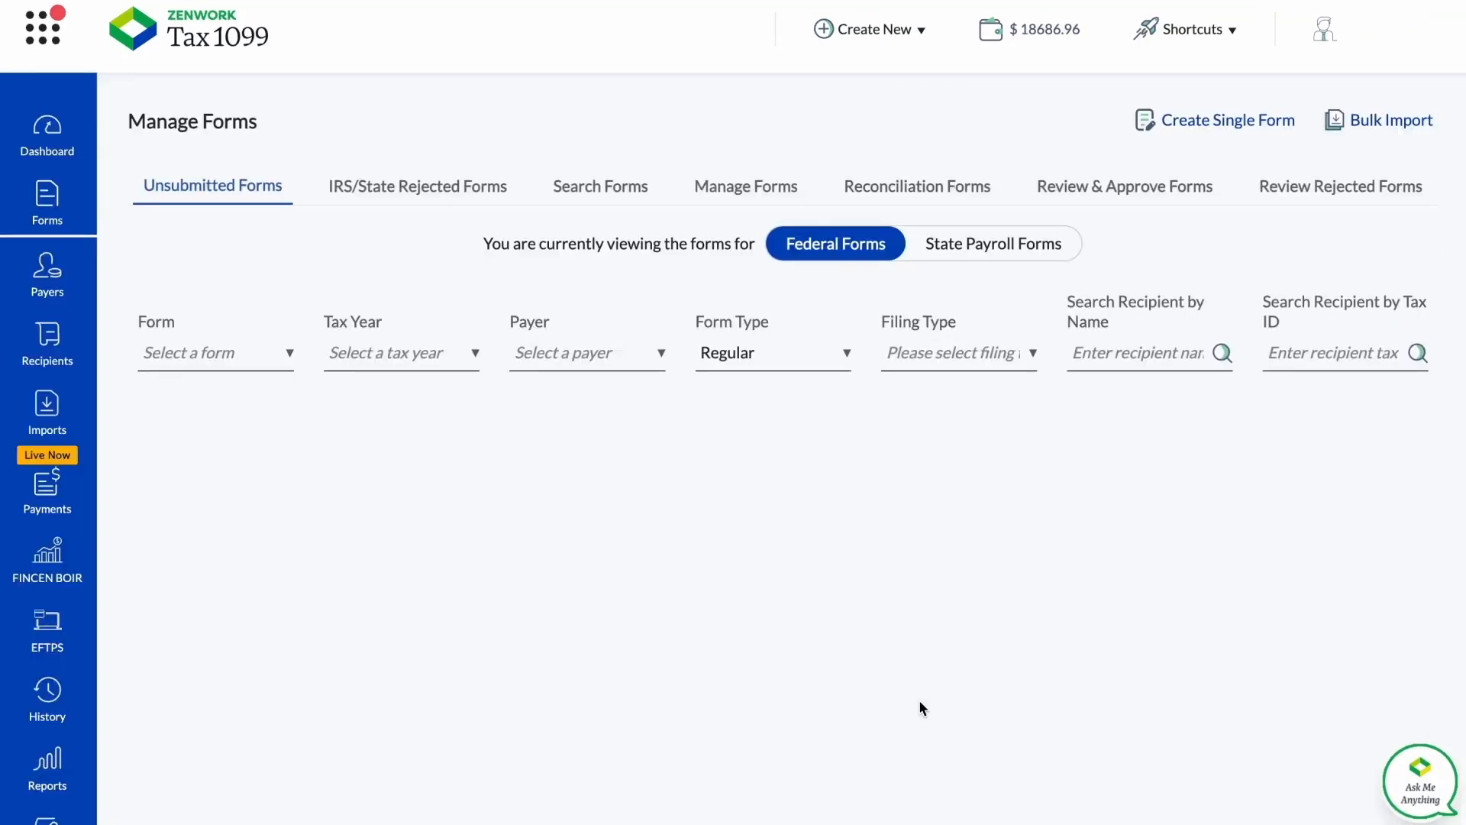
List the managed federal forms of payer 1099 NEC for tax year 2024 and show the available bulk actions.
{"action": "left_click", "coordinate": [769, 189]}
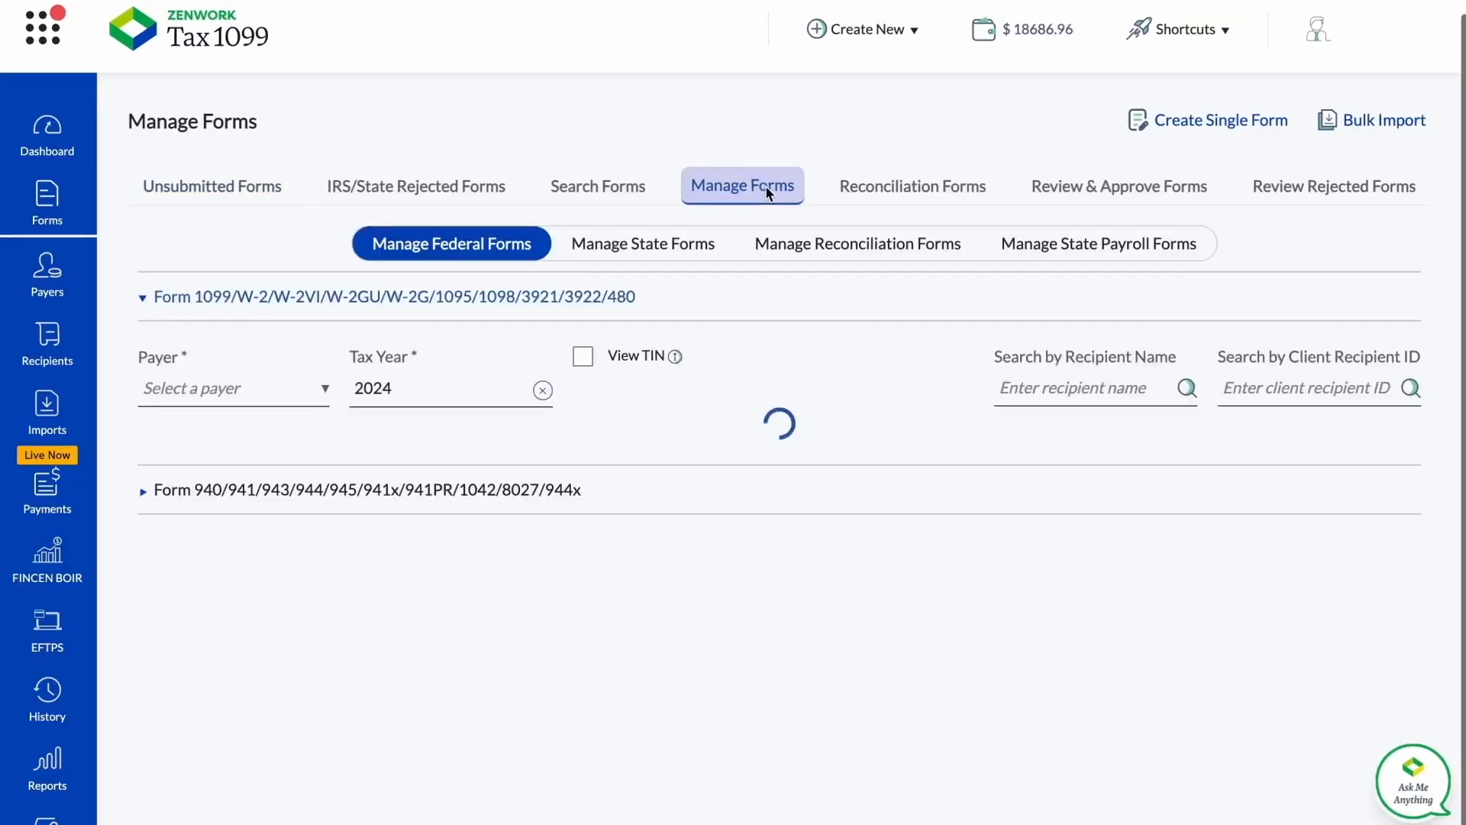
{"action": "left_click", "coordinate": [323, 391]}
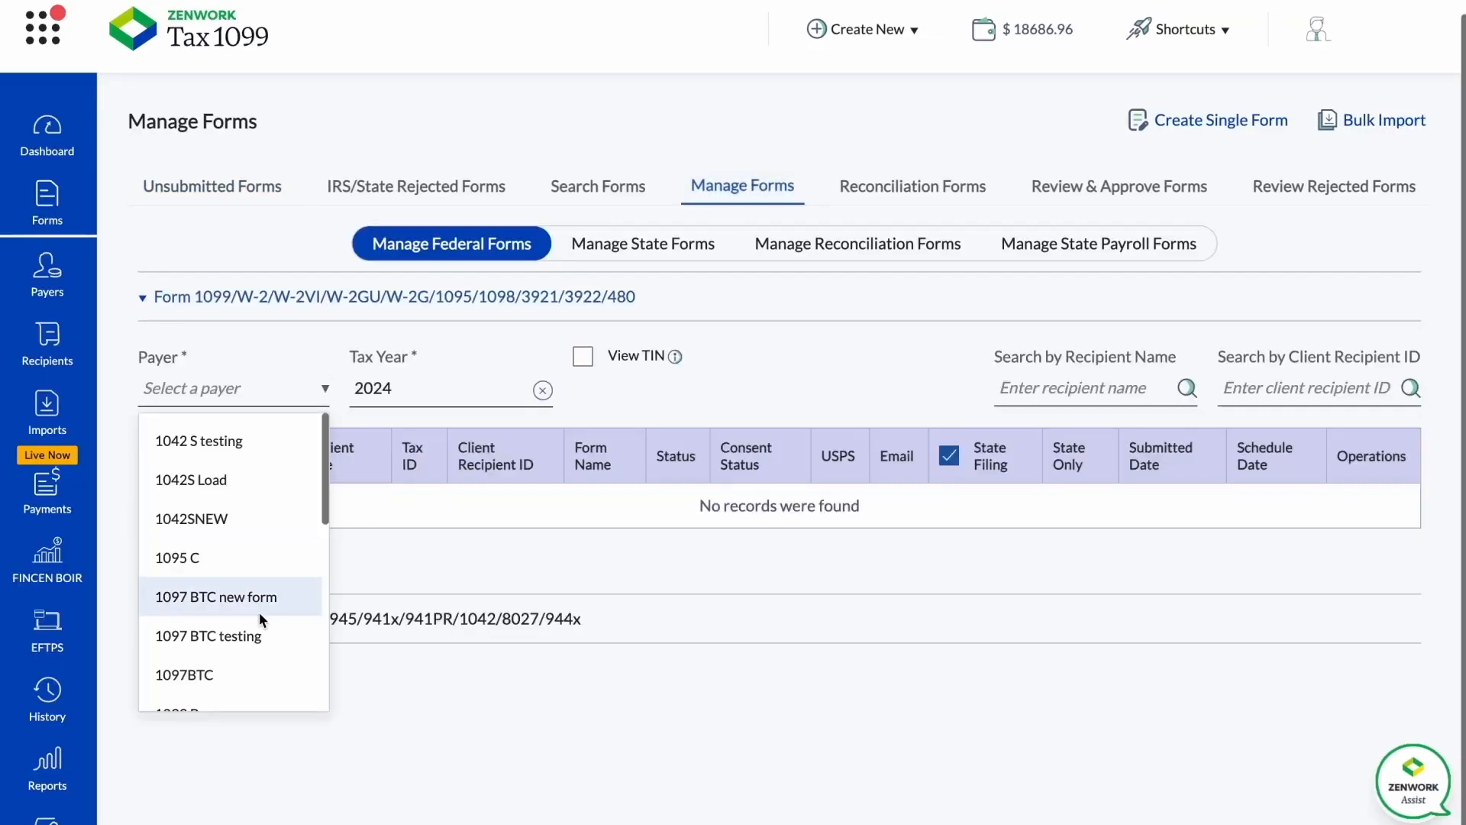
{"action": "scroll", "coordinate": [264, 597], "scroll_direction": "down", "scroll_amount": 1}
{"action": "left_click", "coordinate": [264, 597]}
{"action": "left_click", "coordinate": [270, 451]}
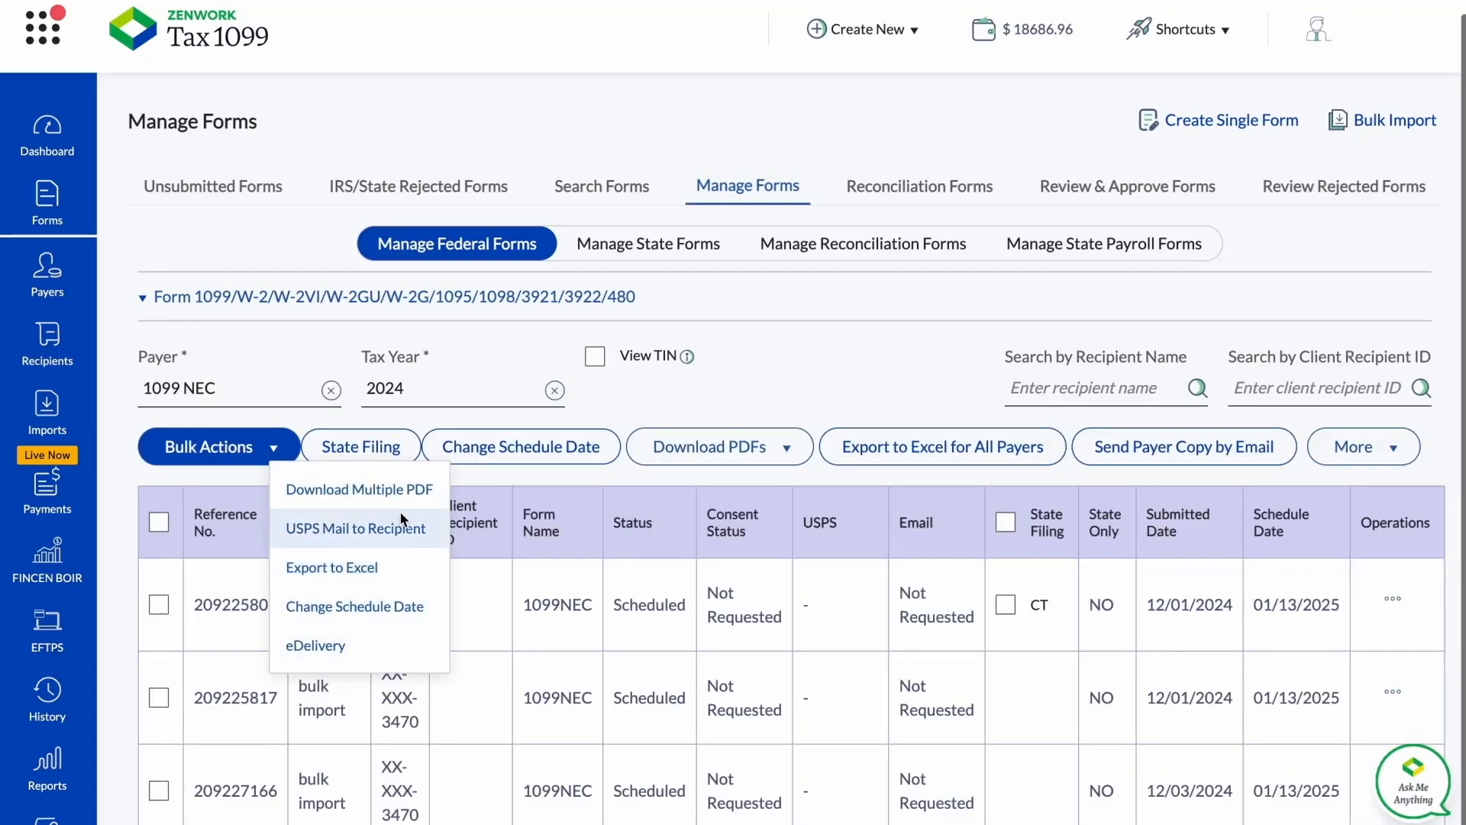
Select the first listed 1099-NEC form, generate the Recipient Copy of its PDF, and read through the pages.
{"action": "left_click", "coordinate": [167, 600]}
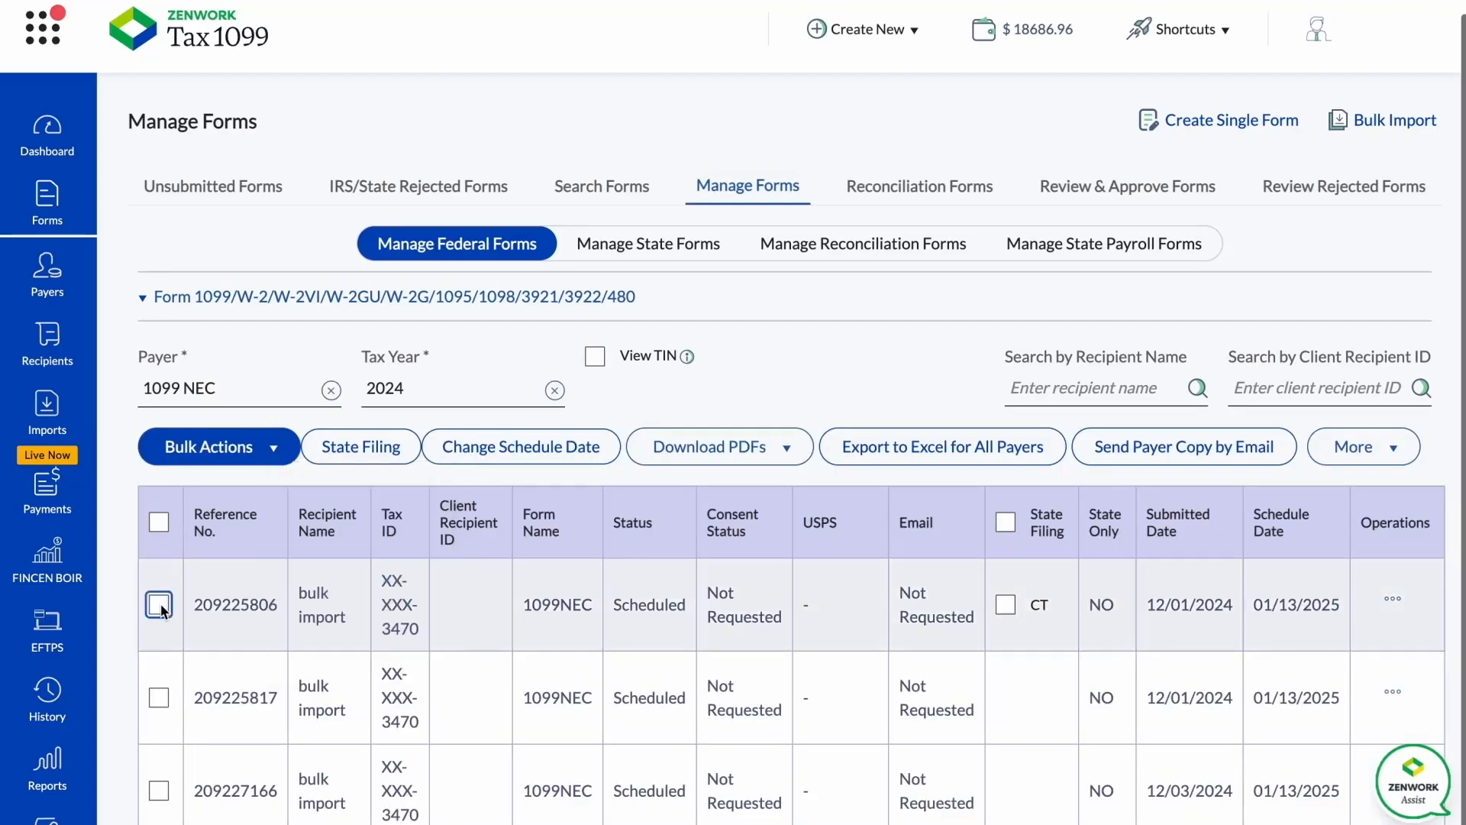
{"action": "left_click", "coordinate": [158, 604]}
{"action": "left_click", "coordinate": [1393, 598]}
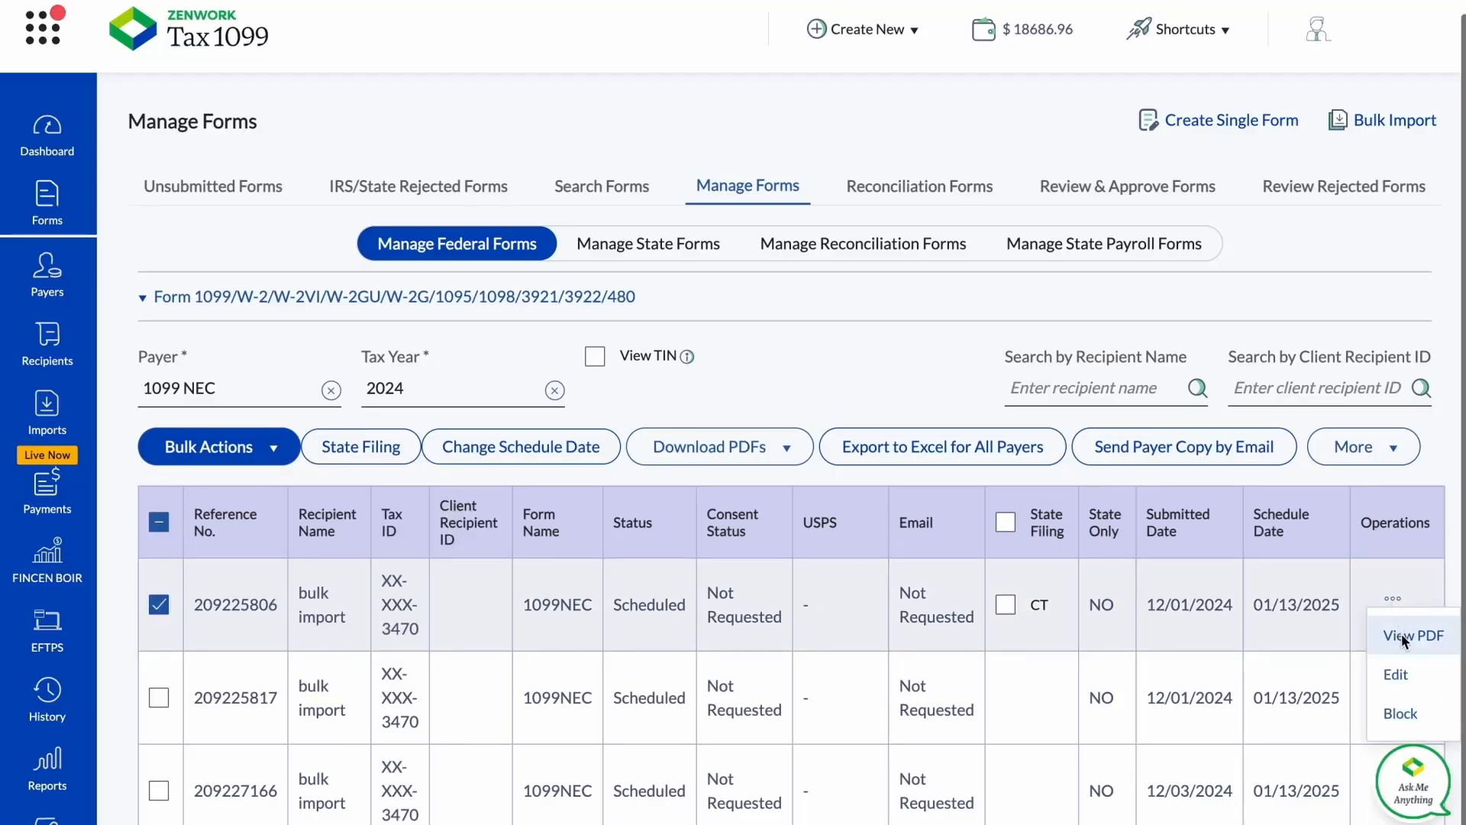
{"action": "left_click", "coordinate": [1401, 634]}
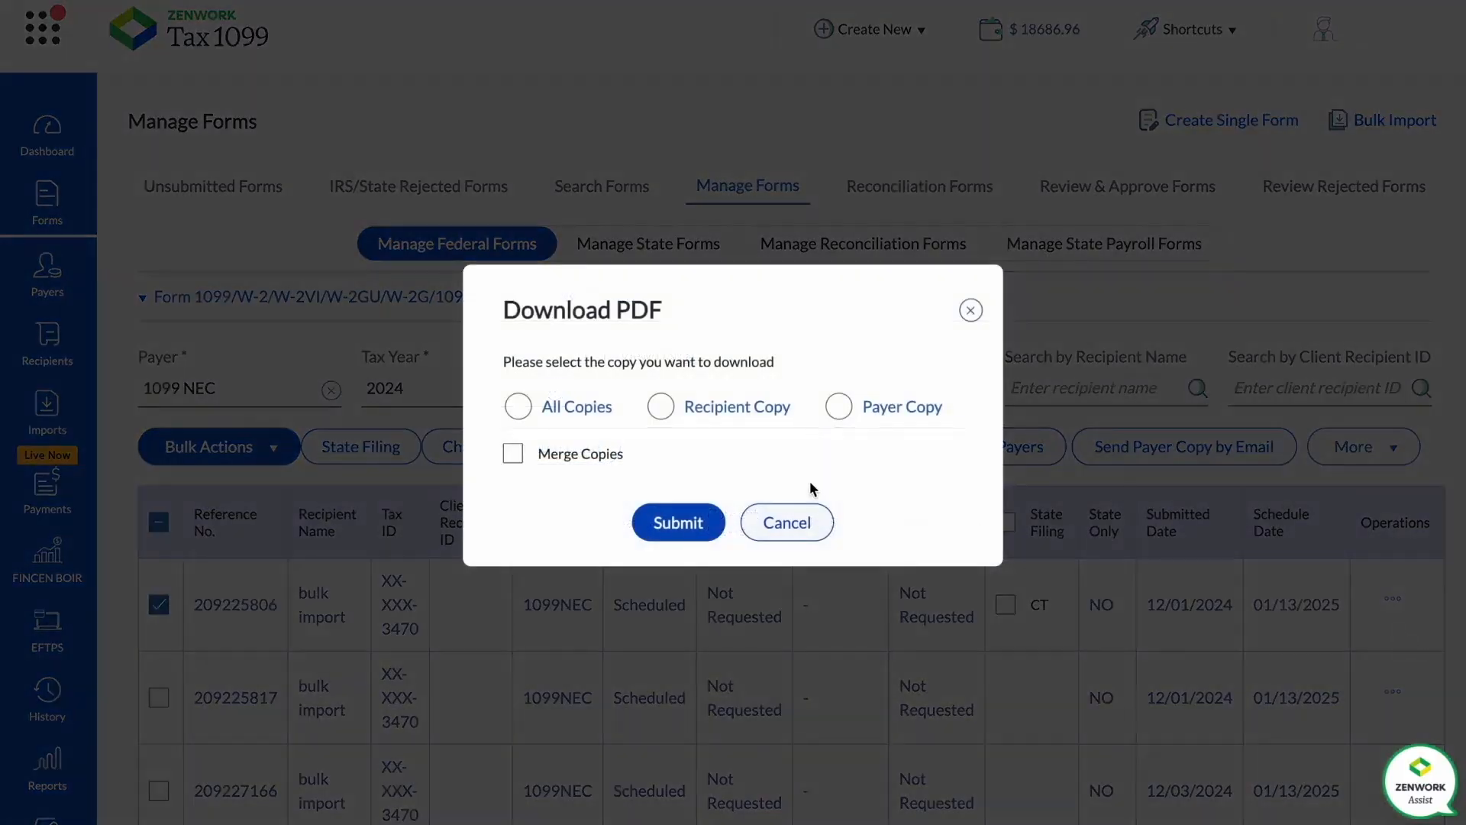
{"action": "left_click", "coordinate": [660, 407]}
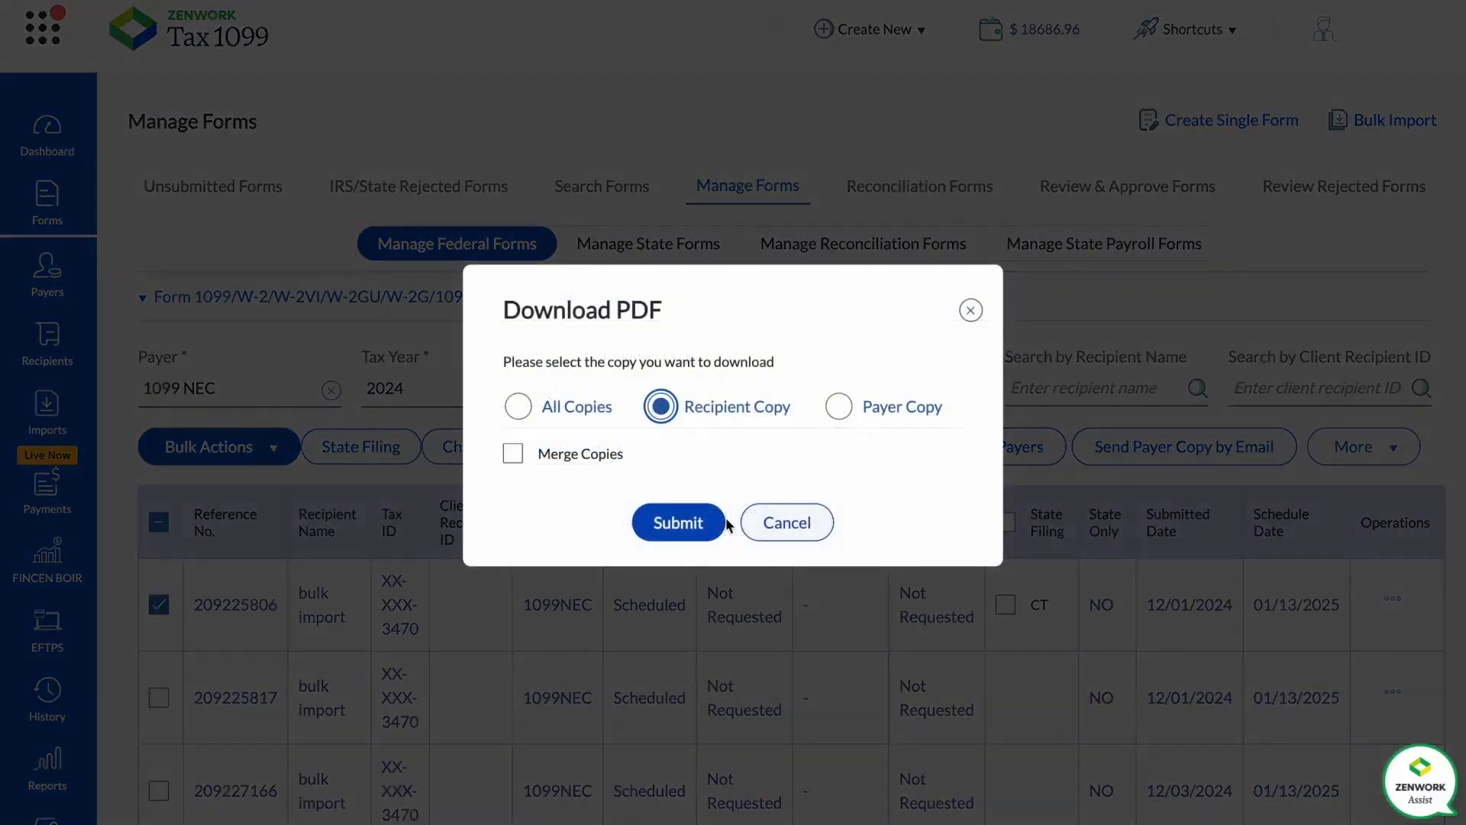
{"action": "left_click", "coordinate": [685, 520]}
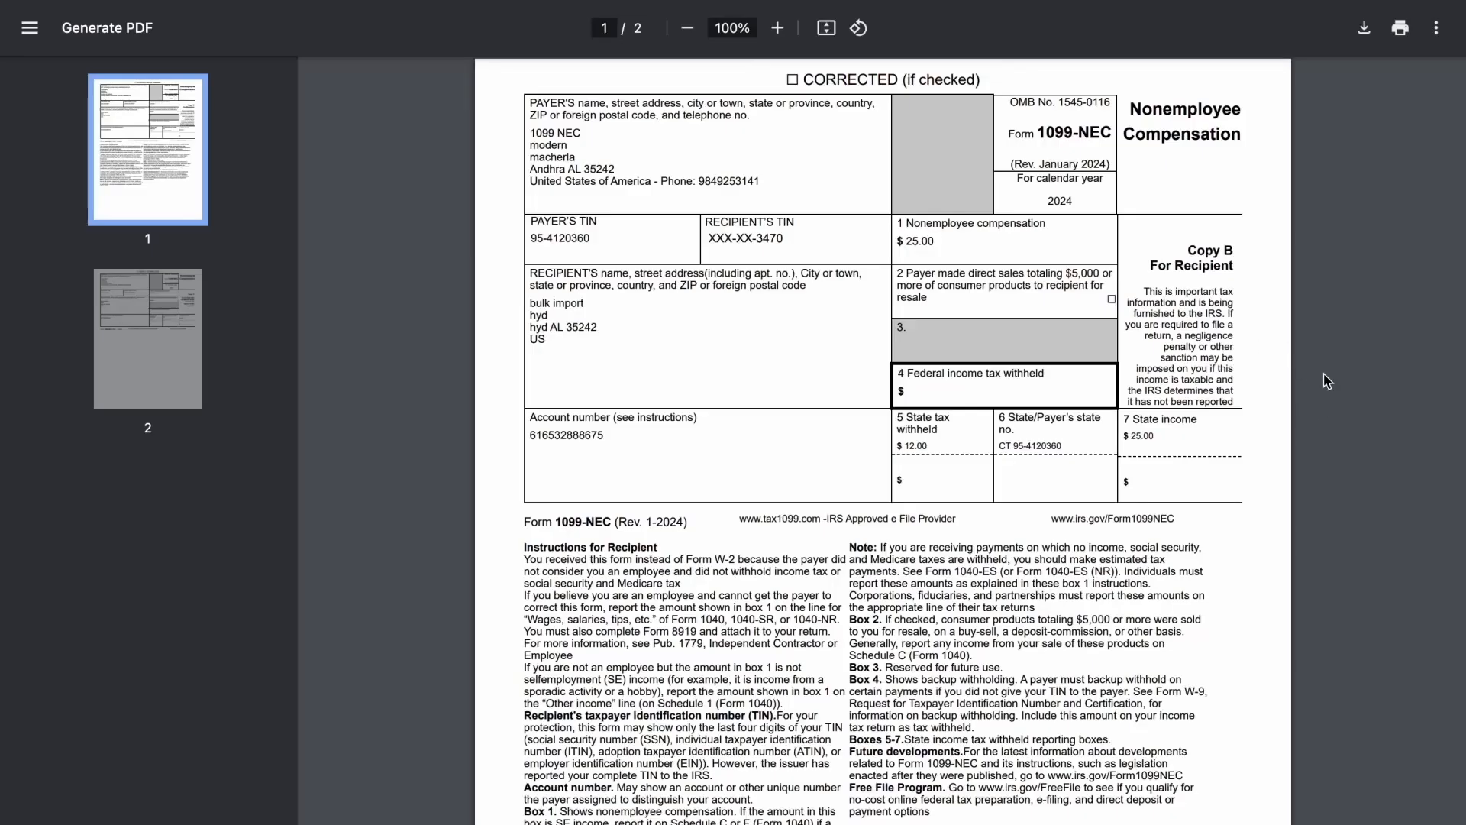
{"action": "scroll", "coordinate": [1328, 382], "scroll_direction": "down", "scroll_amount": 1}
{"action": "scroll", "coordinate": [1327, 381], "scroll_direction": "down", "scroll_amount": 4}
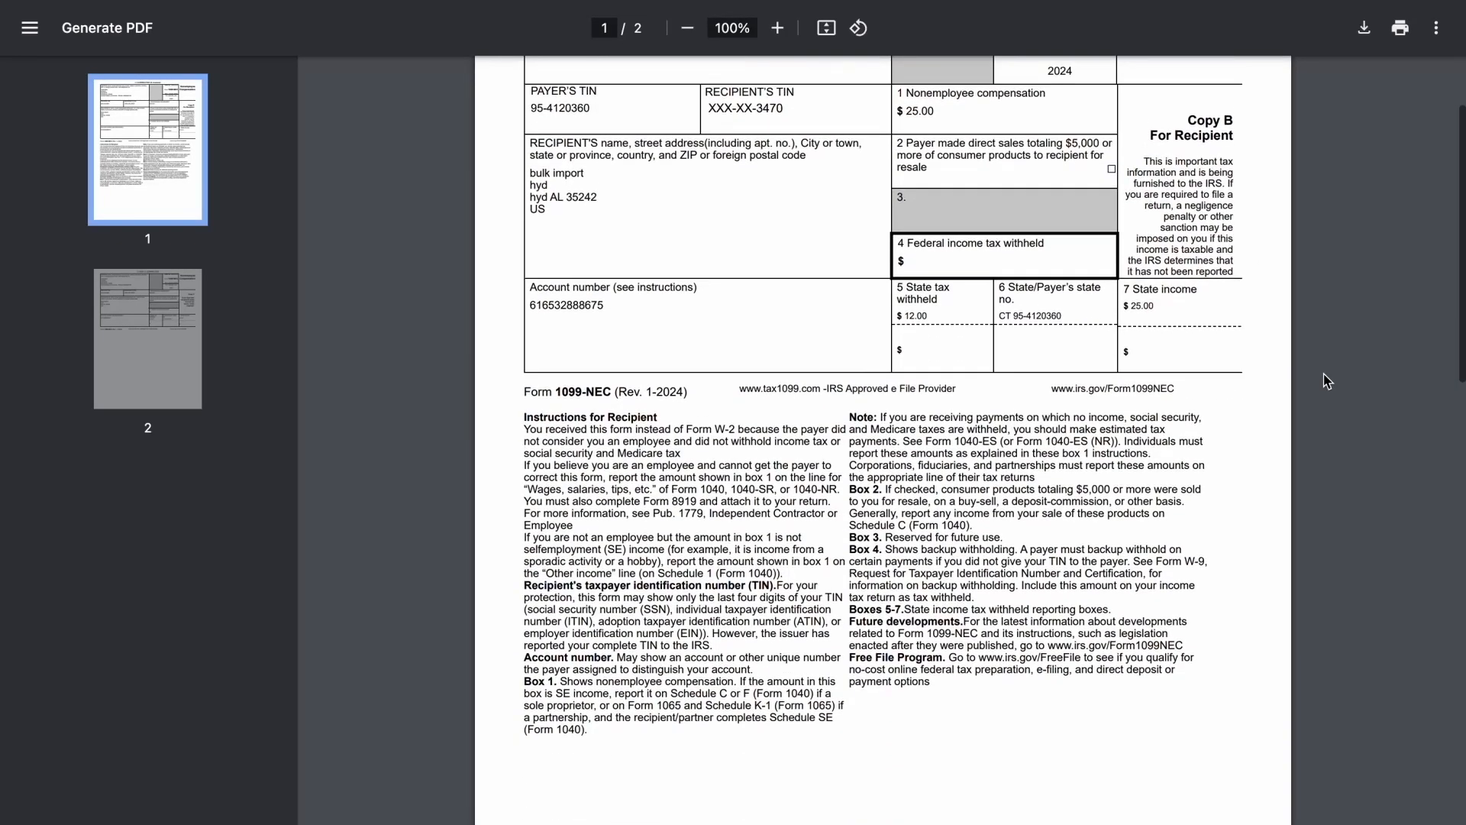
{"action": "scroll", "coordinate": [1328, 381], "scroll_direction": "down", "scroll_amount": 4}
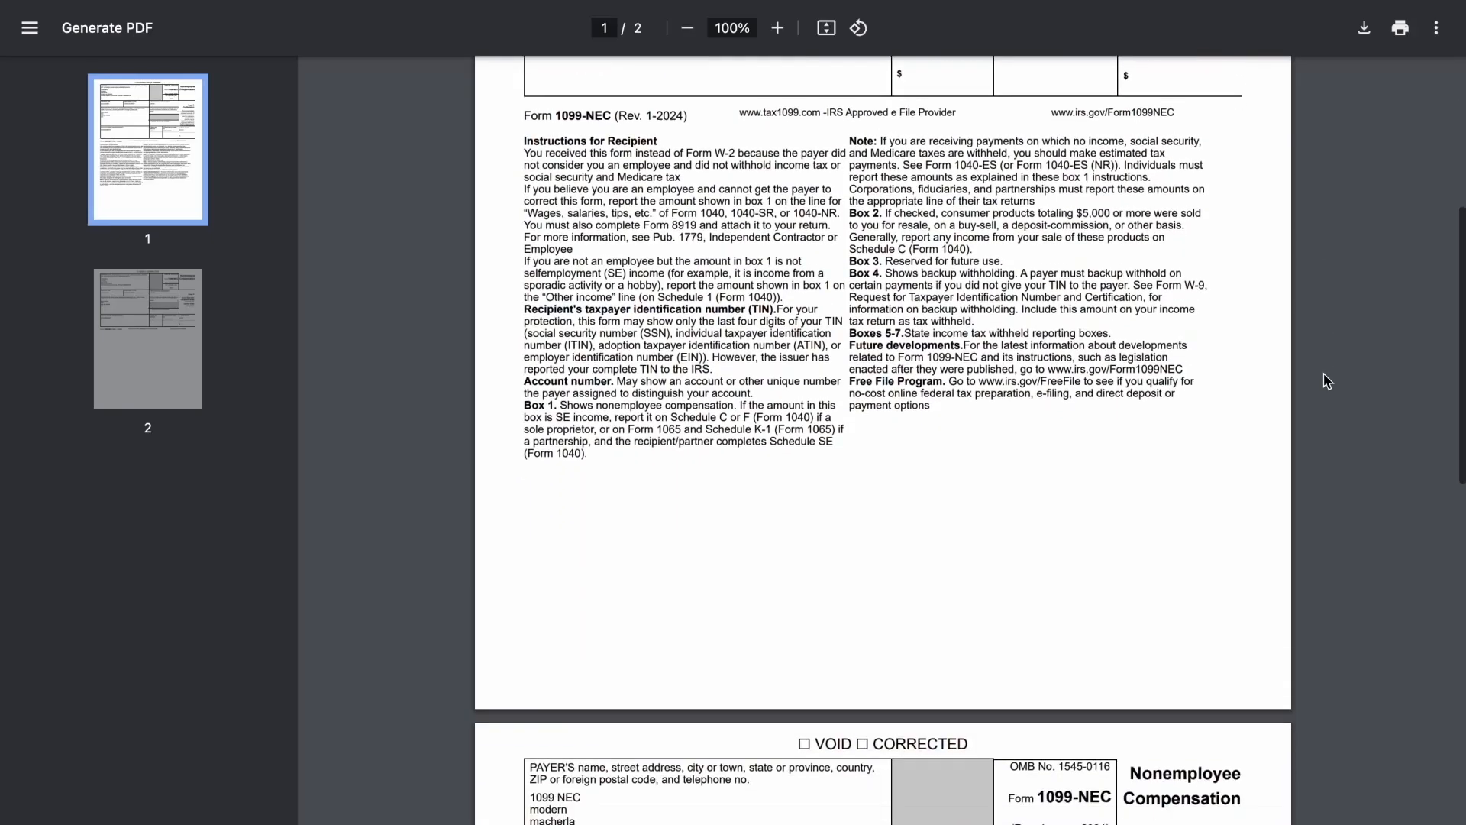
{"action": "scroll", "coordinate": [1327, 381], "scroll_direction": "down", "scroll_amount": 2}
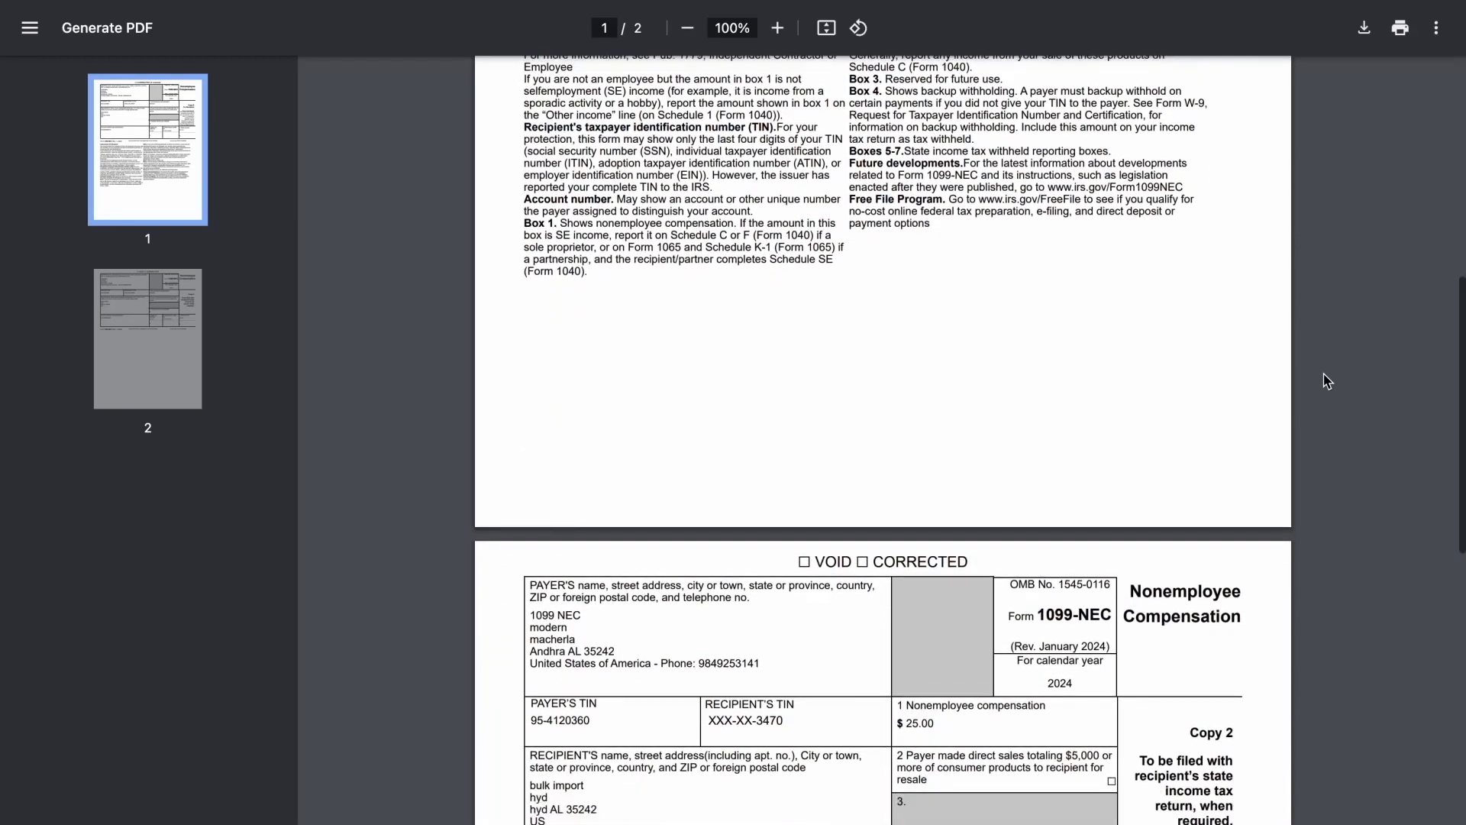